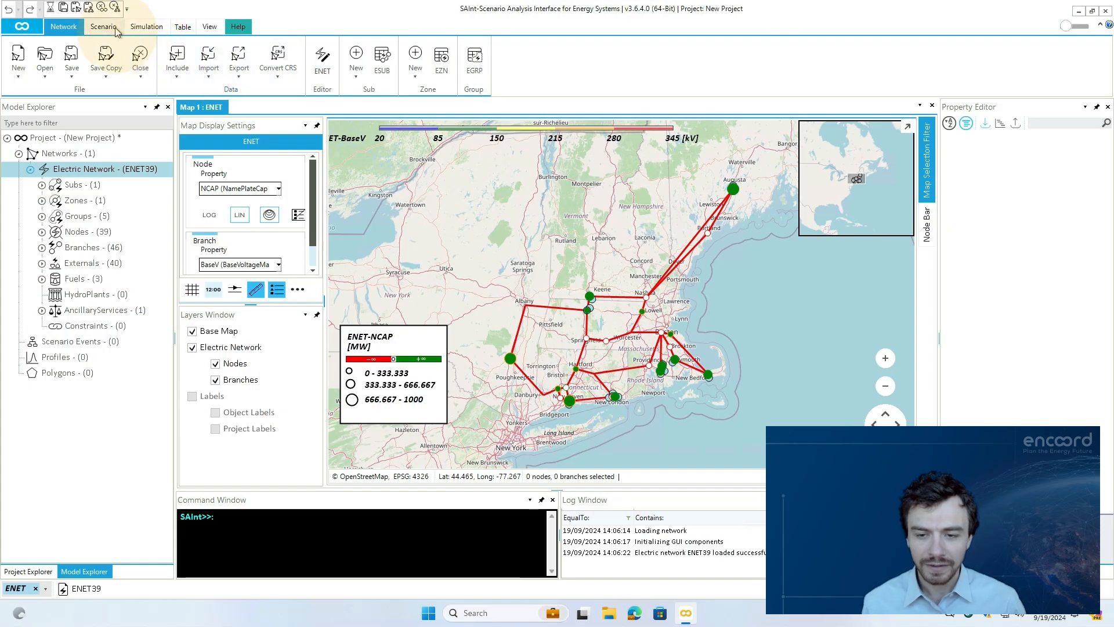
# - Open the electric network scenario PCM_PEAK_DEMAND_WEEK
pyautogui.click(103, 26)
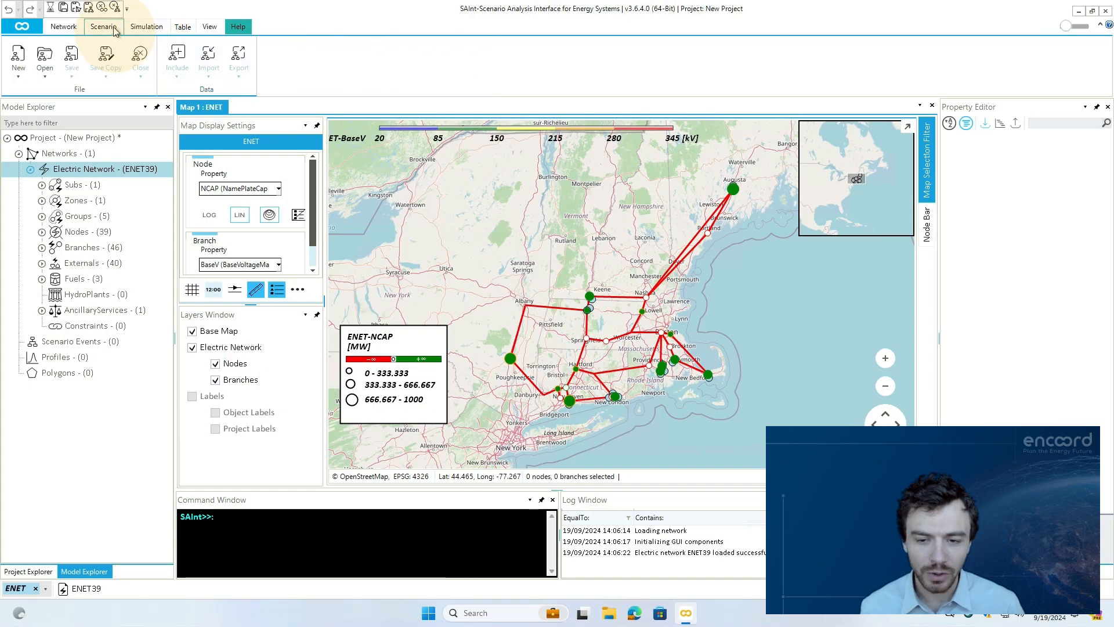
pyautogui.click(46, 68)
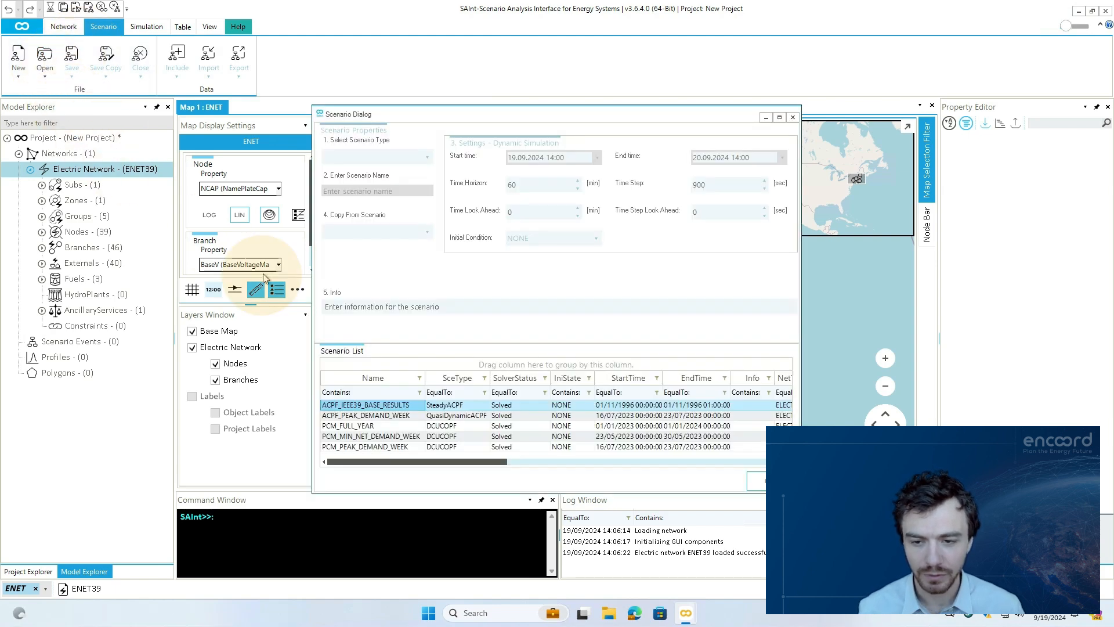
pyautogui.click(415, 447)
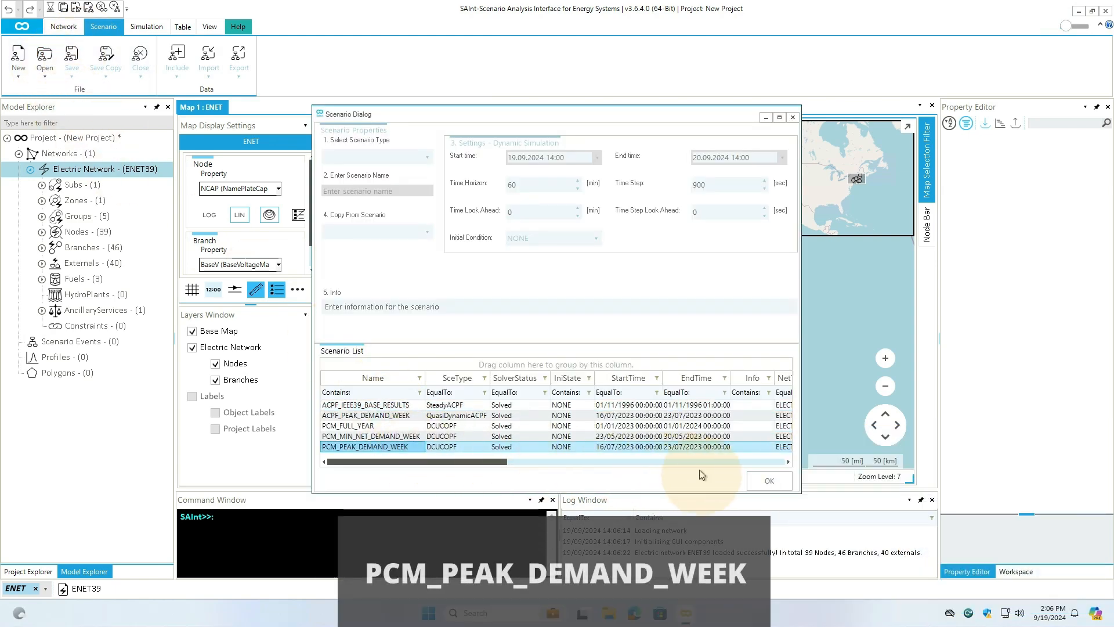
pyautogui.click(769, 480)
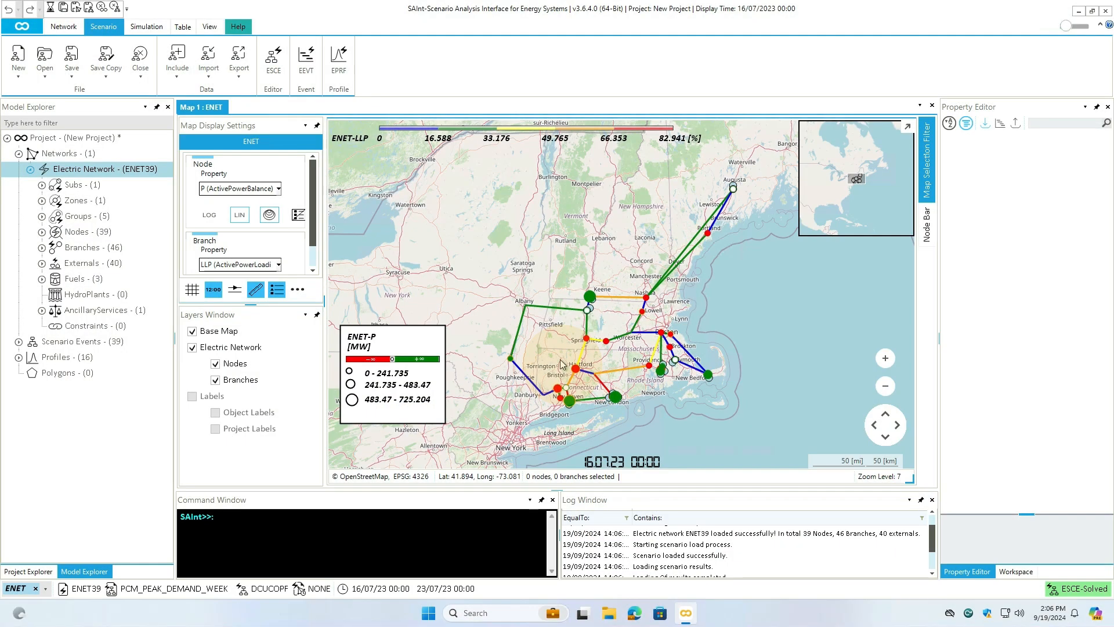
pyautogui.click(274, 63)
pyautogui.scroll(-10, 206, 115)
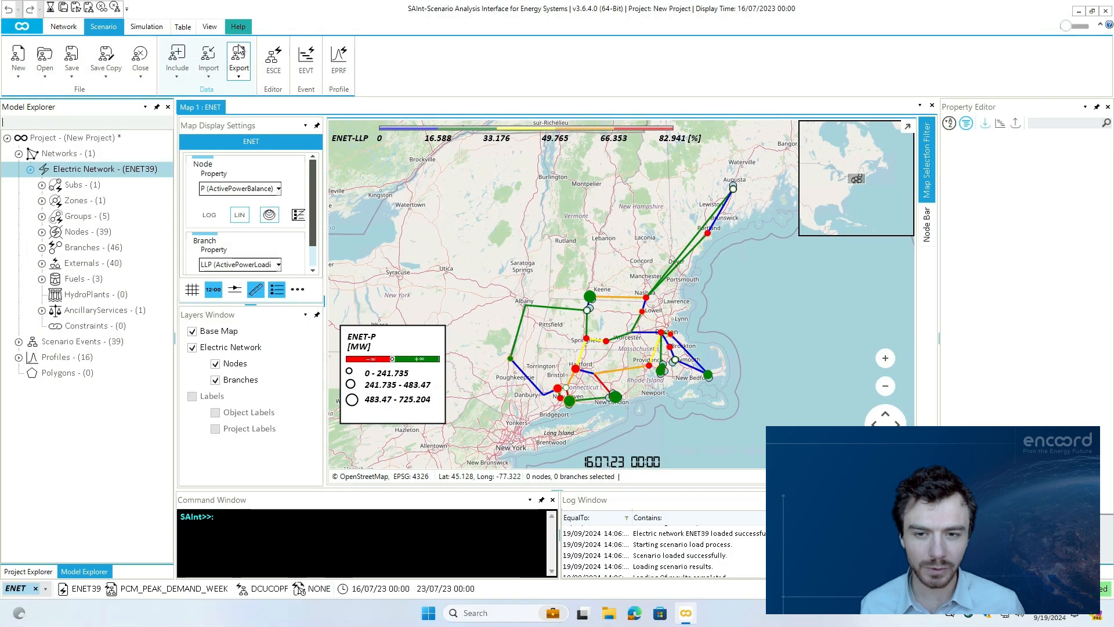
# - Auto-hide the Layers Window, Map Display Settings and Property Editor, and collapse the overview map
pyautogui.click(317, 315)
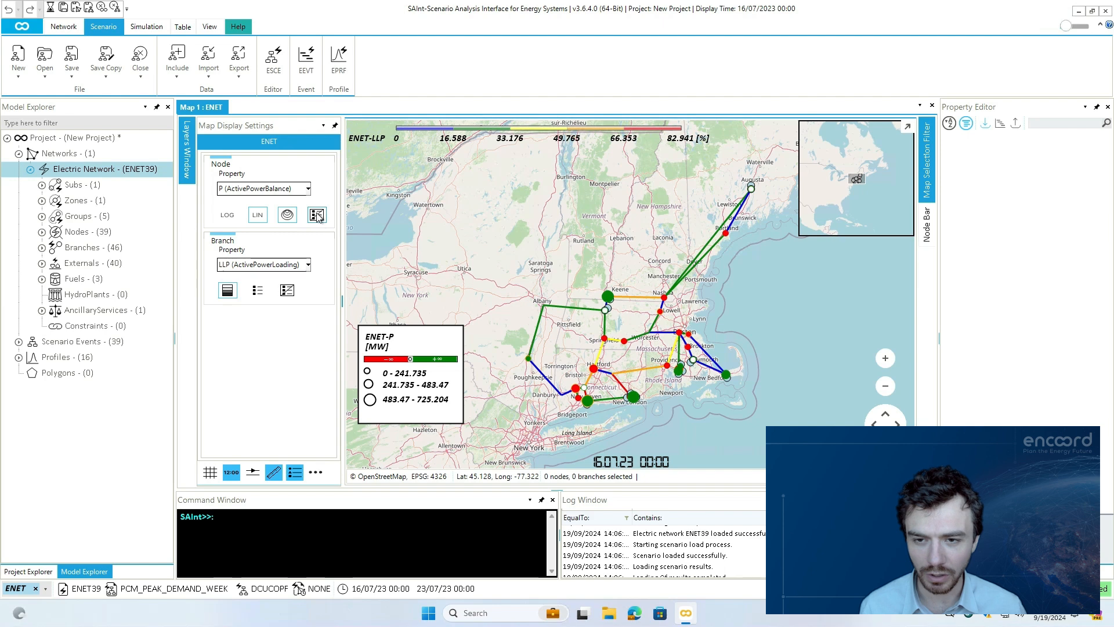
pyautogui.click(335, 126)
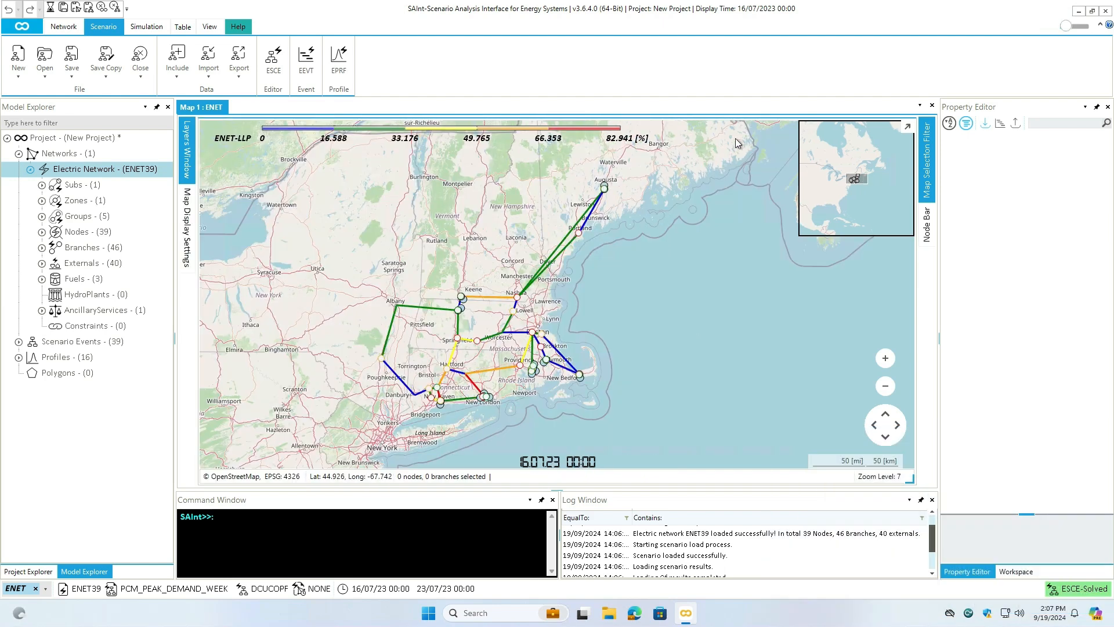
pyautogui.click(908, 127)
pyautogui.click(1096, 107)
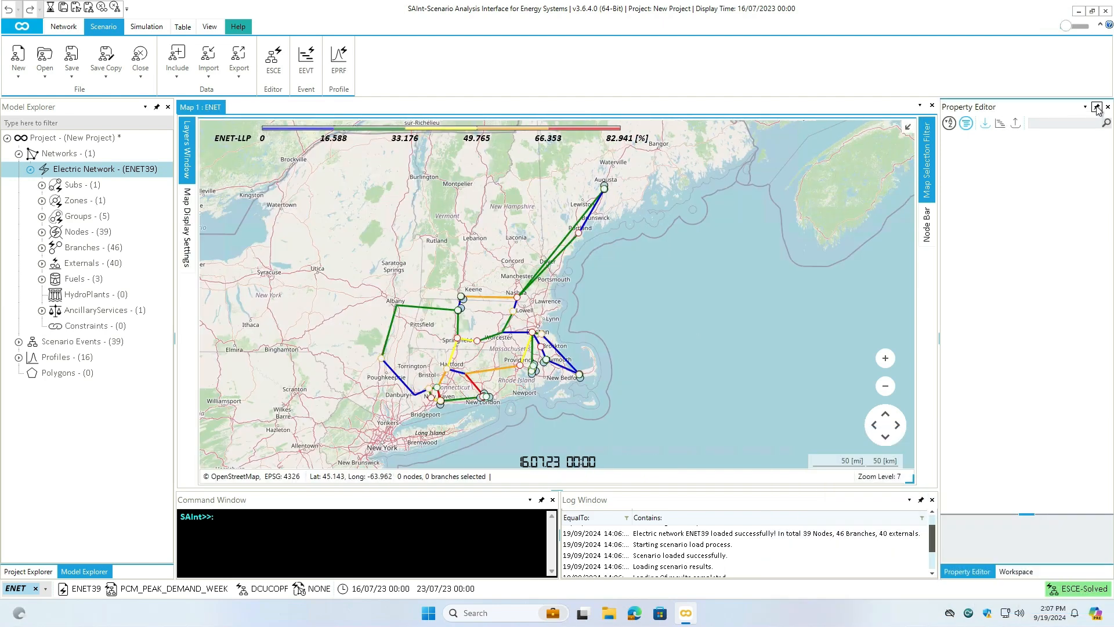
# - Dock the Log Window beside the map and widen its pane
pyautogui.click(620, 501)
pyautogui.moveTo(612, 483); pyautogui.dragTo(708, 327)
pyautogui.moveTo(979, 326); pyautogui.dragTo(860, 328)
# - Execute the electric simulation, agree to replace the existing solution file, and review the solver messages in the log
pyautogui.click(146, 26)
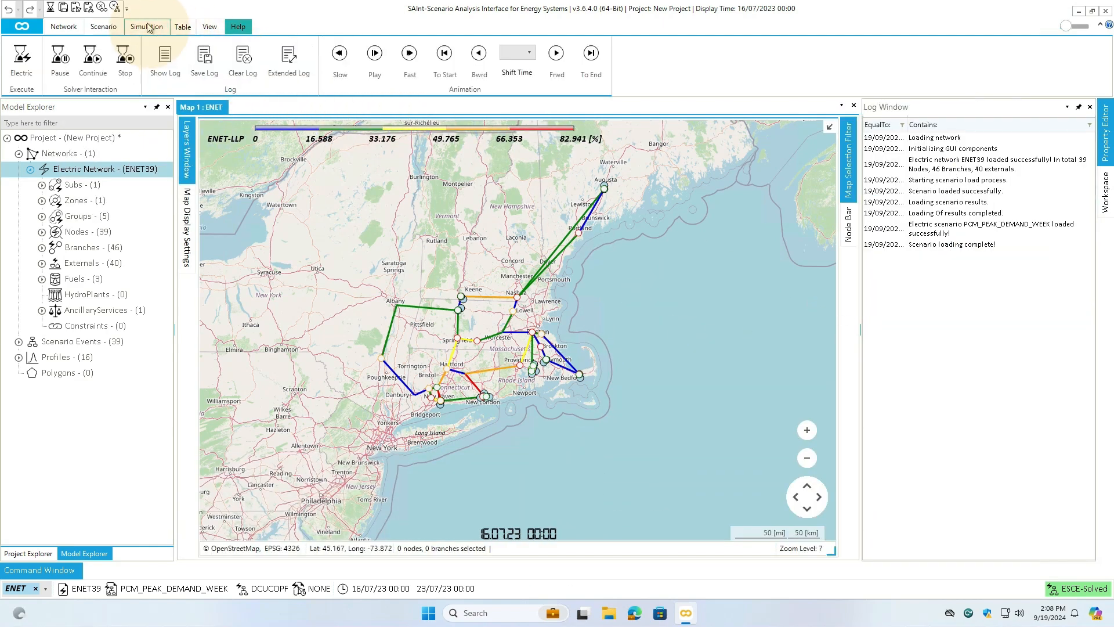
pyautogui.click(22, 61)
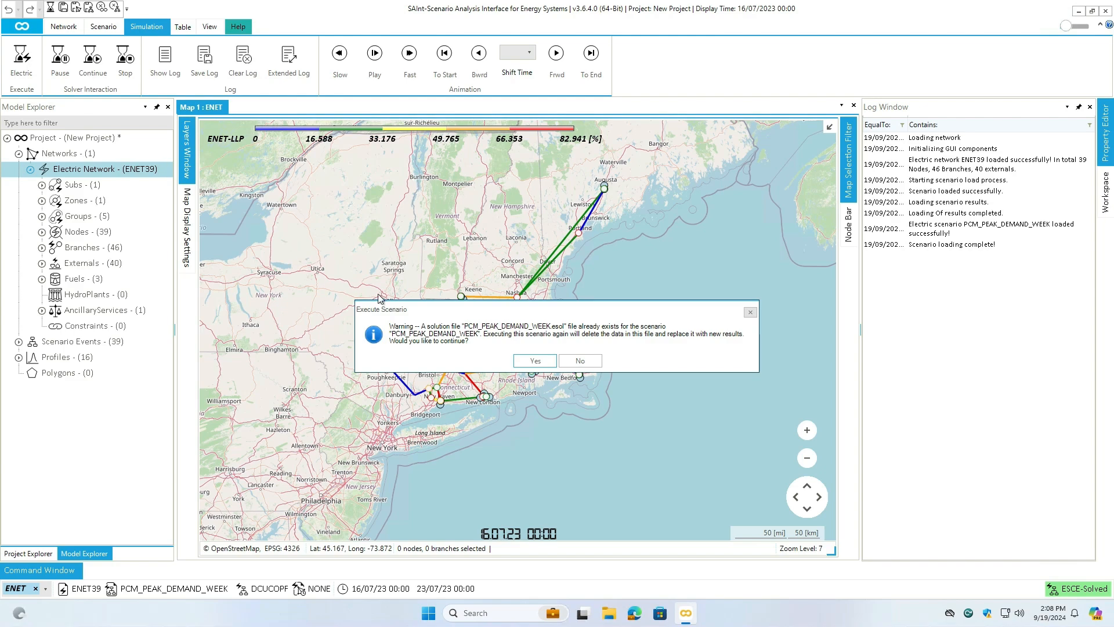
pyautogui.click(535, 362)
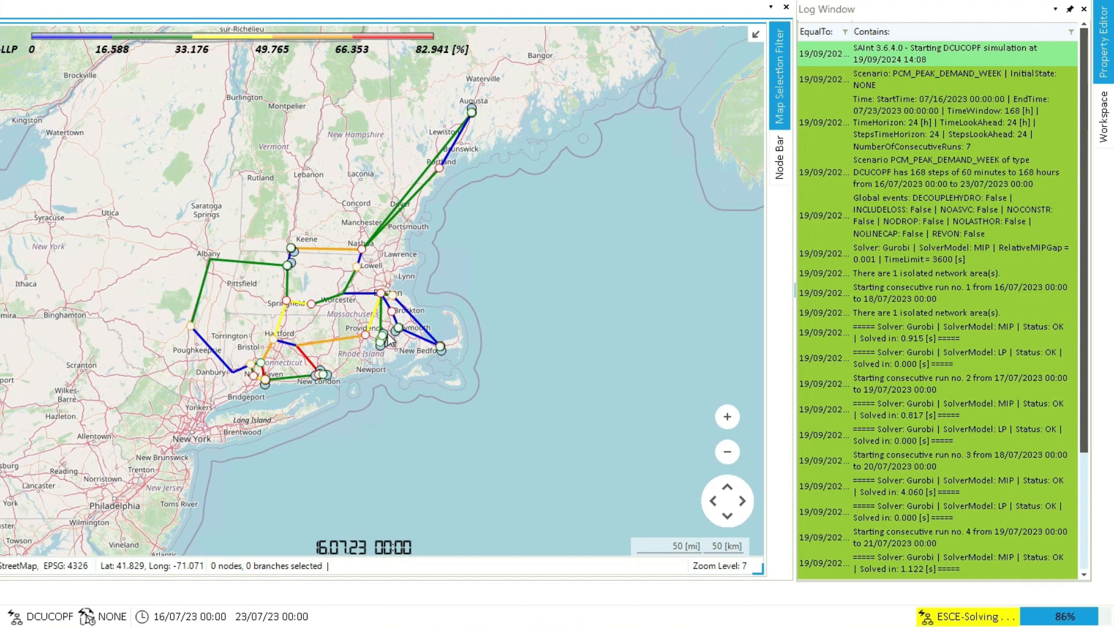
pyautogui.scroll(2, 909, 360)
pyautogui.scroll(-4, 910, 360)
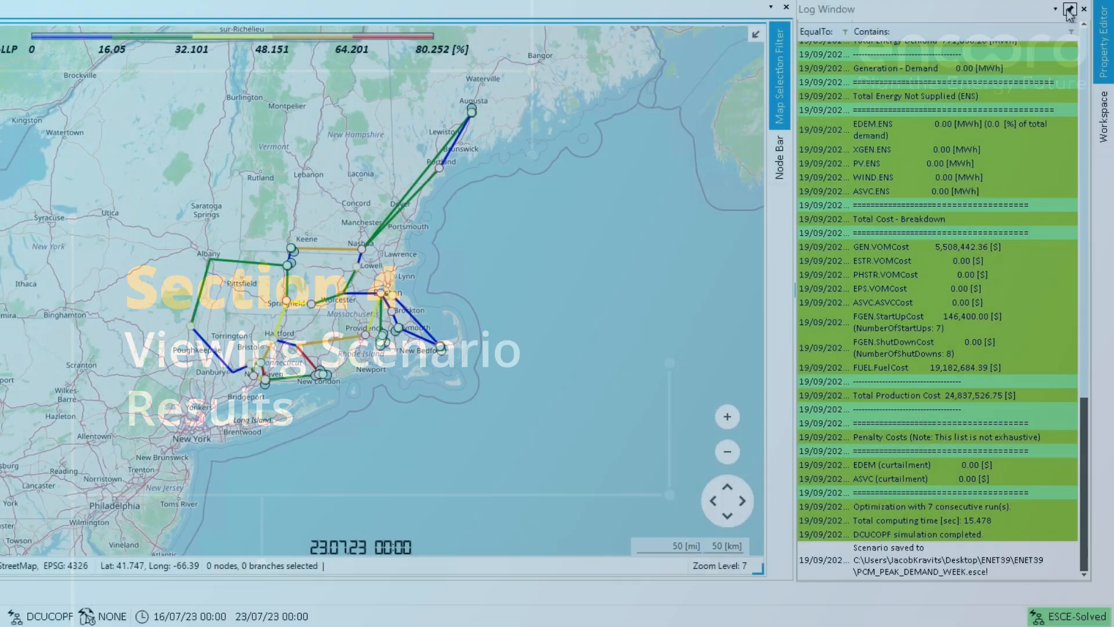
# - Auto-hide the Log Window and open a Chart Window docked beside the map
pyautogui.click(1069, 9)
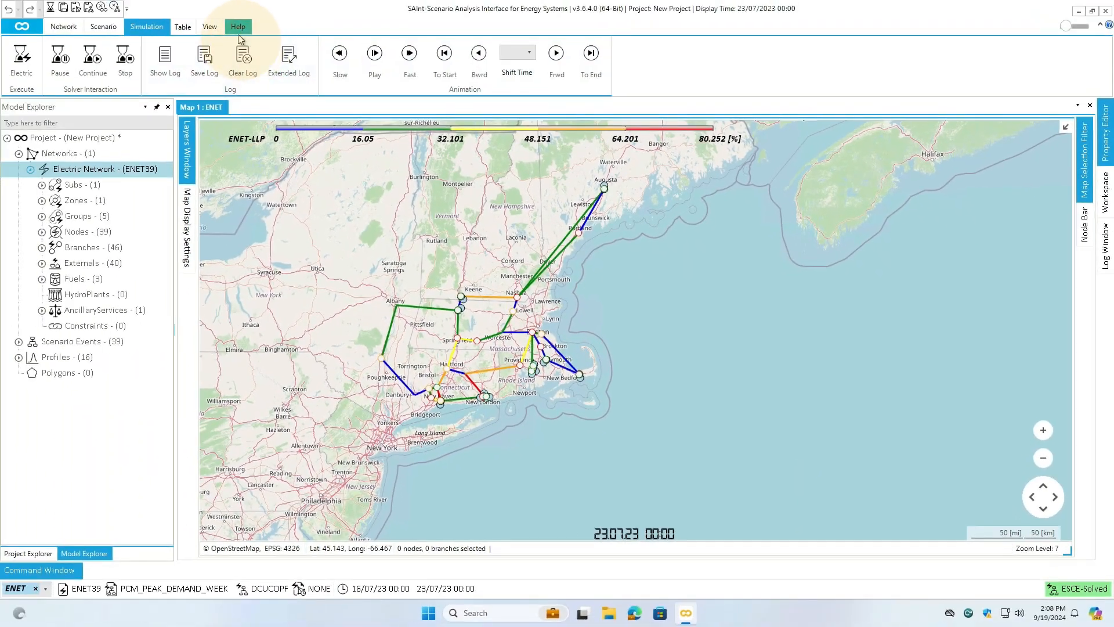
pyautogui.click(210, 27)
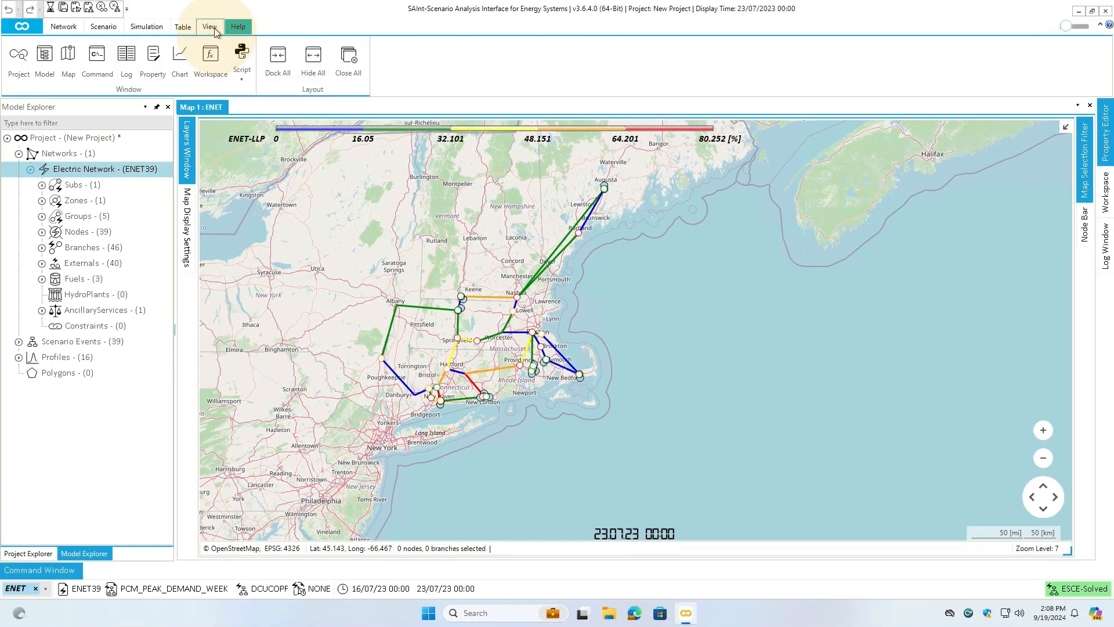
pyautogui.click(180, 61)
pyautogui.moveTo(453, 261); pyautogui.dragTo(383, 268)
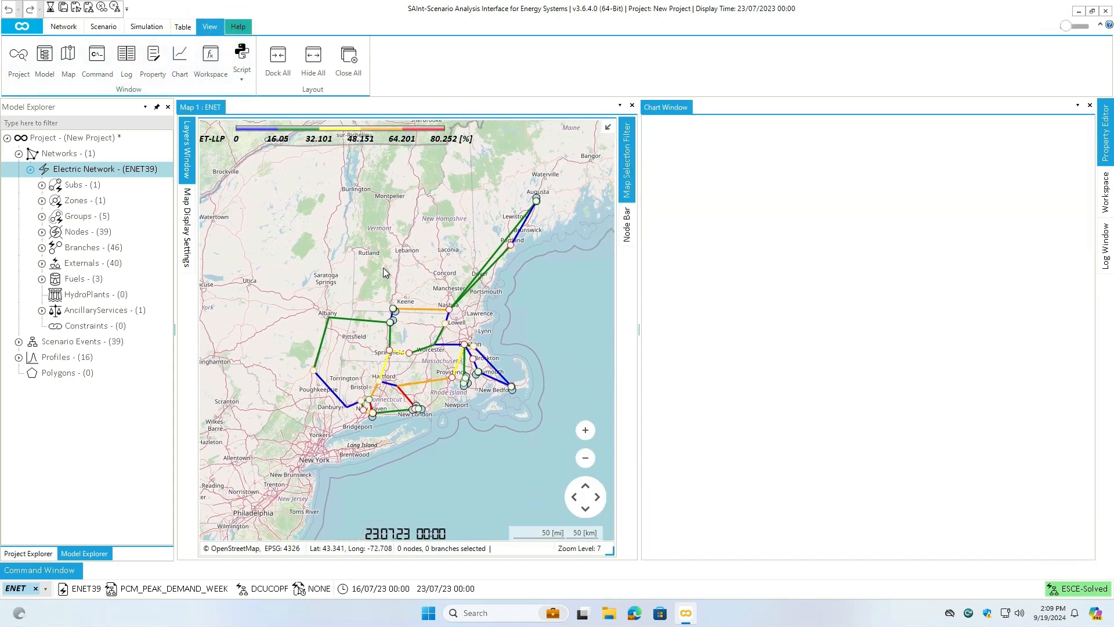
# - View the result charts of the HOLYOKE_MA node, the NASHUA_NH node and the whole electric network, closing the Chart Window when done
pyautogui.click(389, 354)
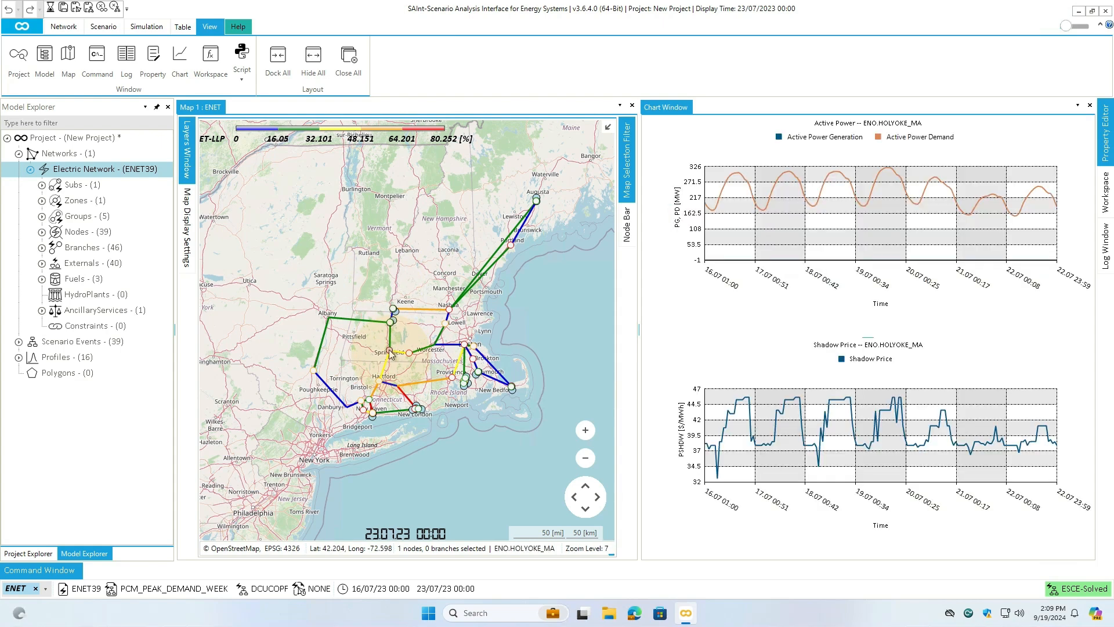
pyautogui.click(449, 311)
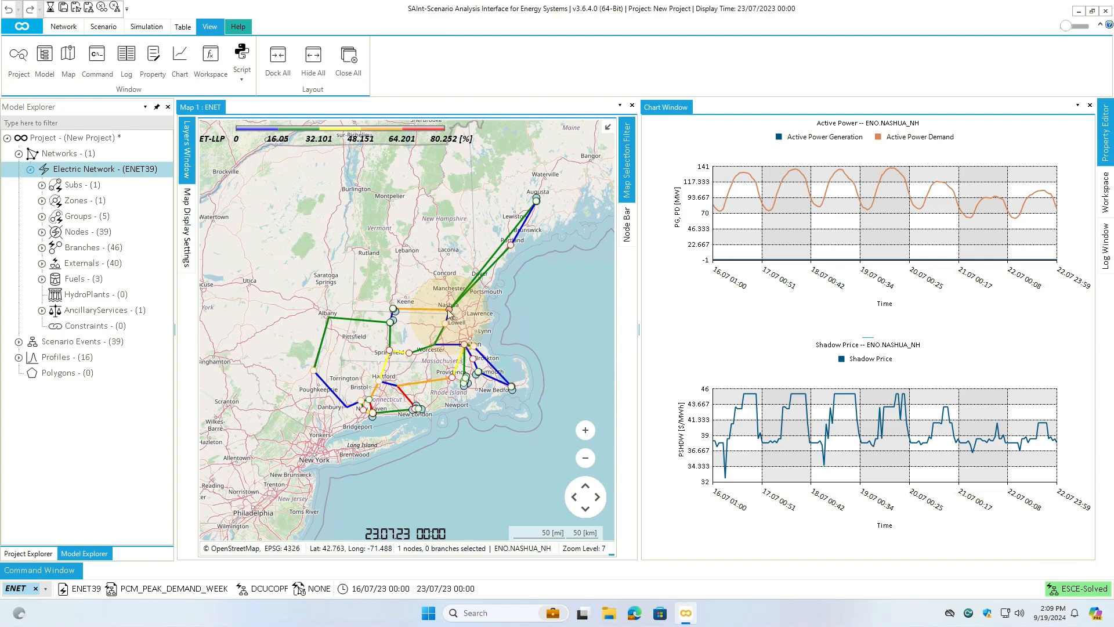
pyautogui.click(107, 172)
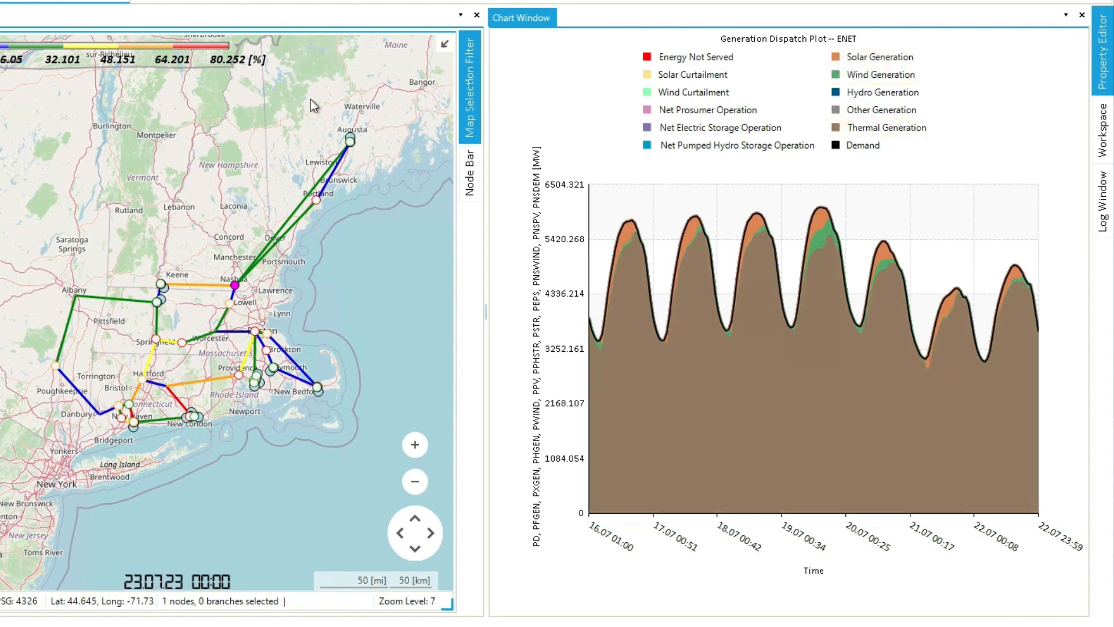
pyautogui.click(1081, 17)
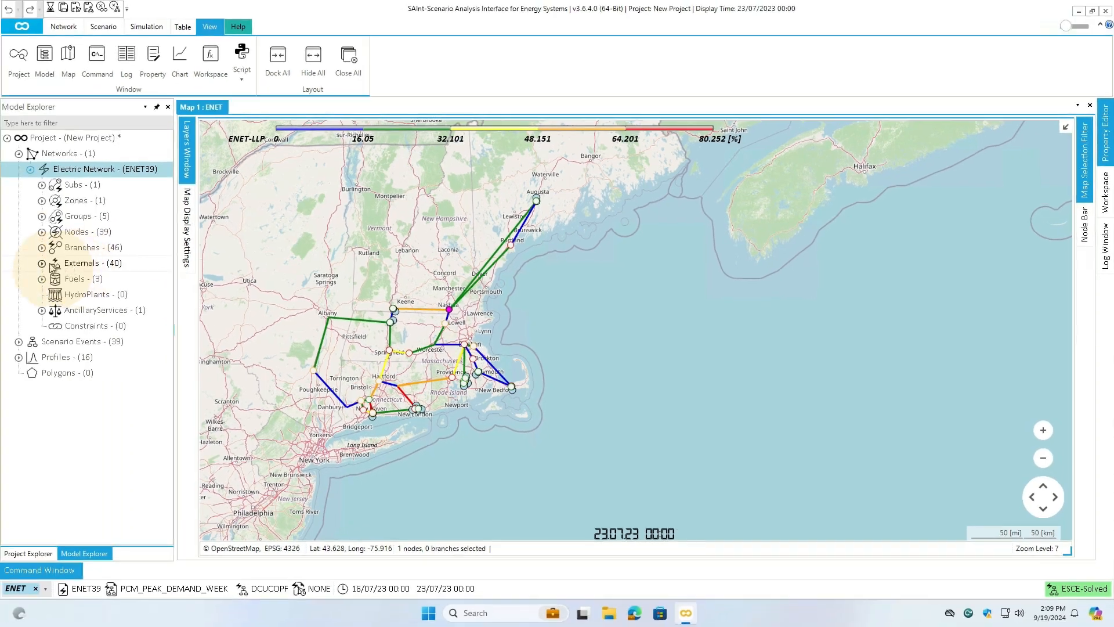
# - Open the table of fuel generators from the network's externals
pyautogui.click(42, 262)
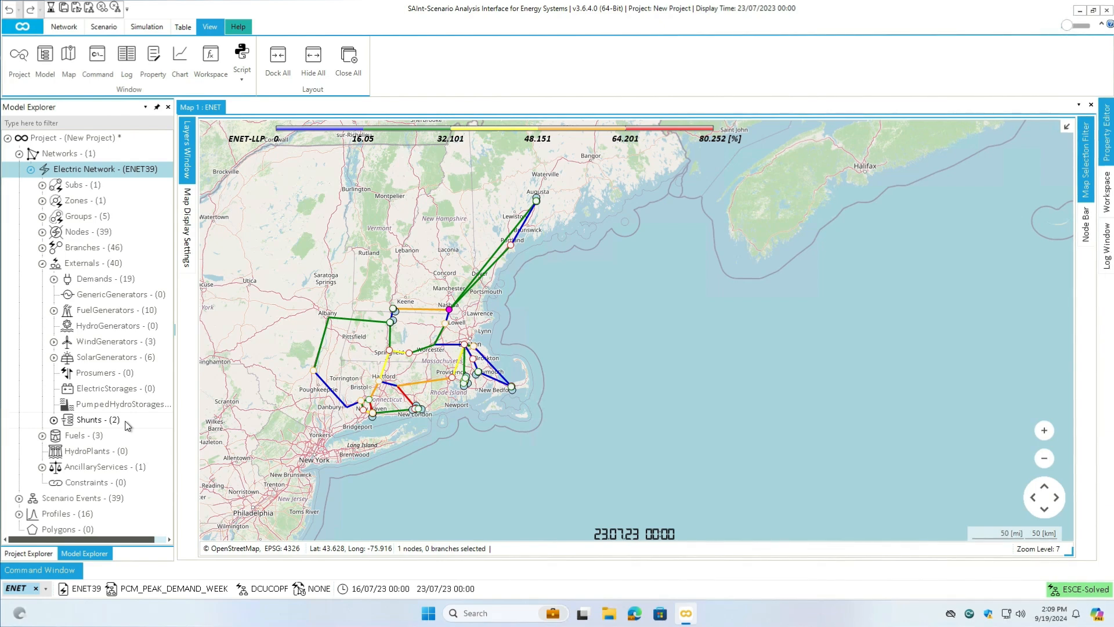
pyautogui.click(106, 310)
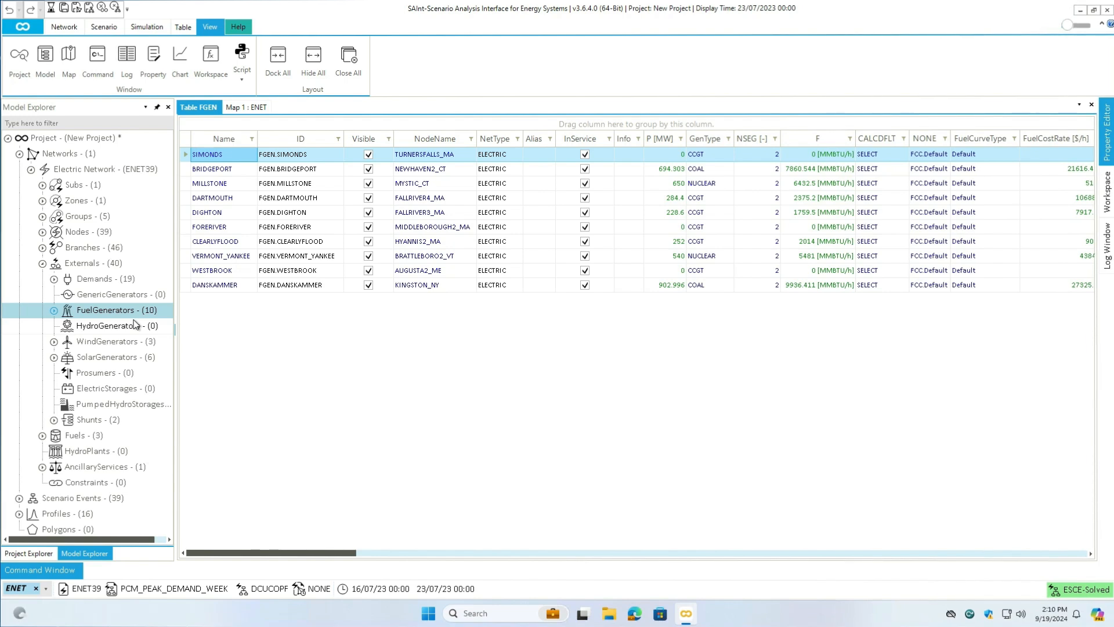
# - Place the GenType and P [MW] columns right after Name and sort the fuel generators by GenType
pyautogui.click(668, 141)
pyautogui.moveTo(668, 142); pyautogui.dragTo(276, 141)
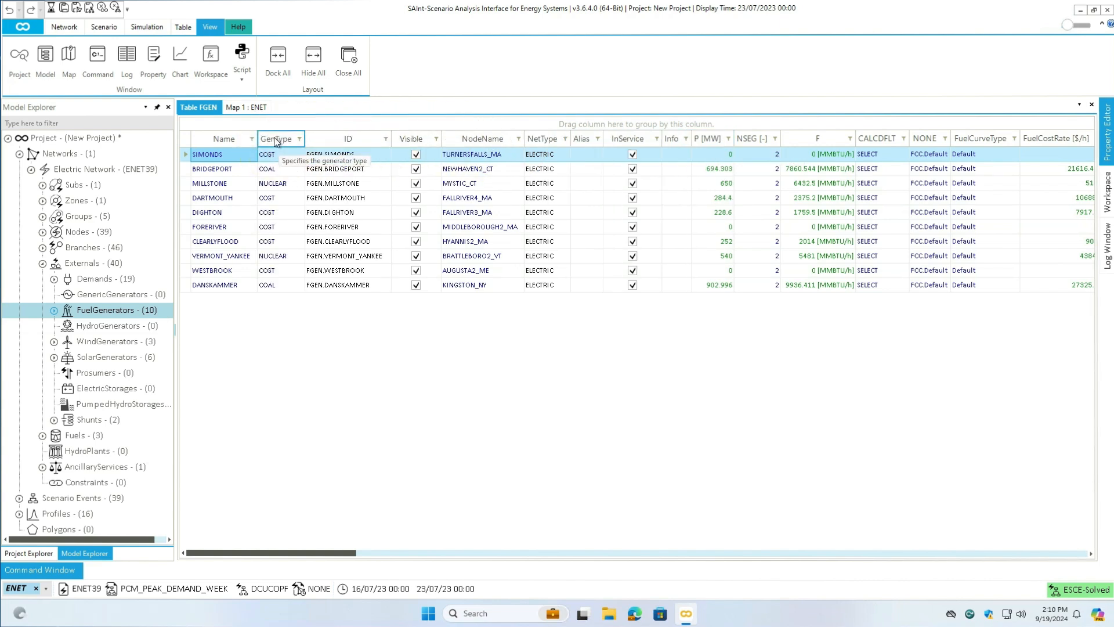
pyautogui.click(276, 141)
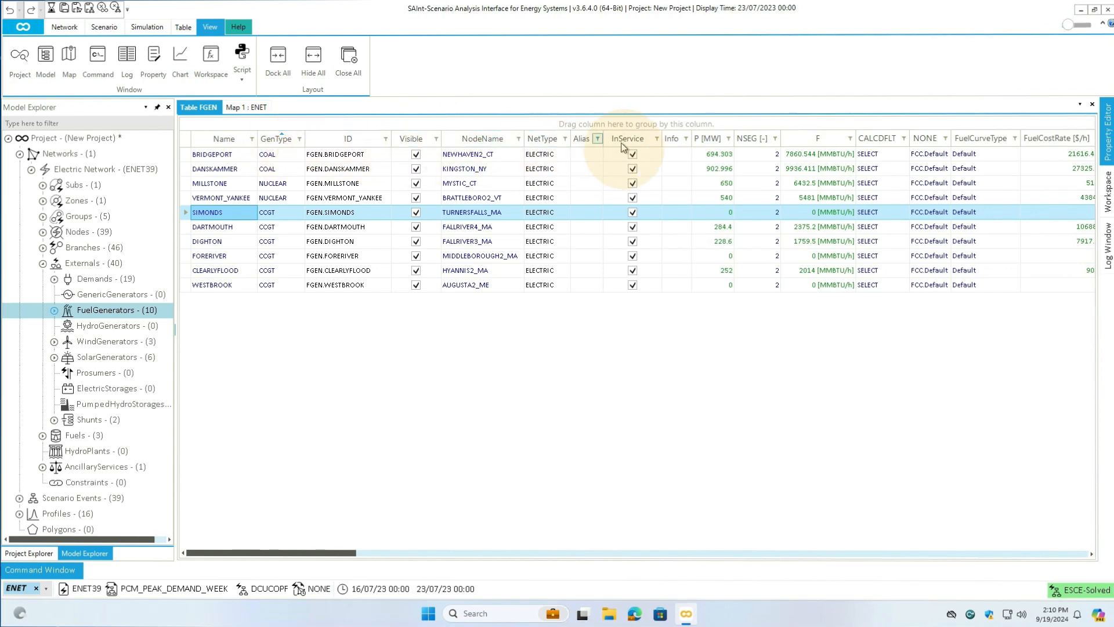
pyautogui.moveTo(703, 144); pyautogui.dragTo(327, 145)
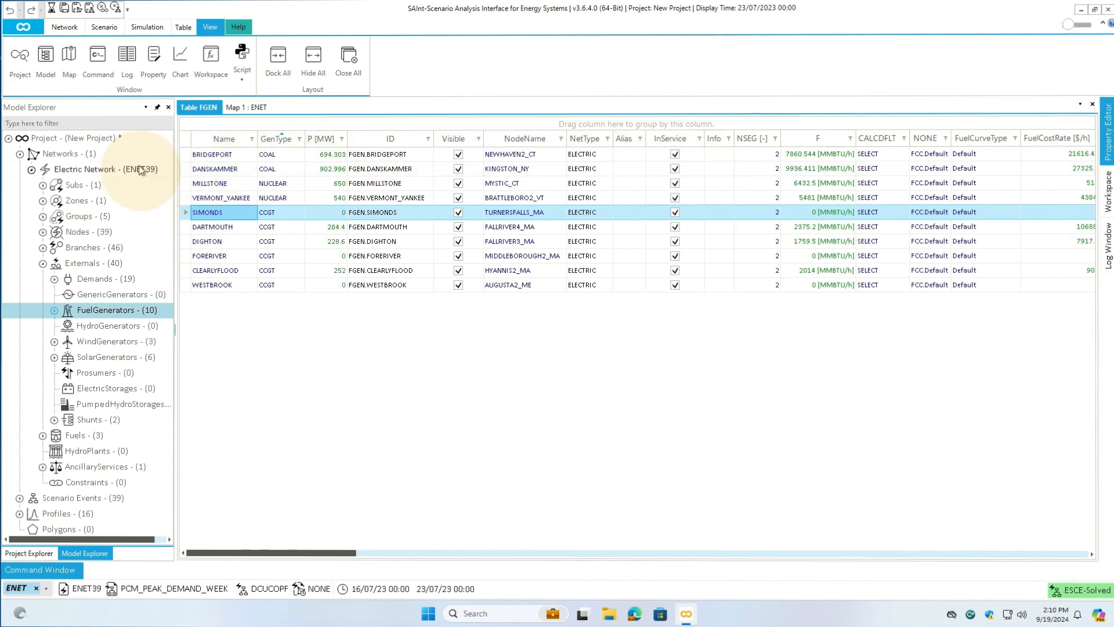
# - Open the electric network's generation dispatch plot in its own window and dock it beside the fuel generators table
pyautogui.click(112, 172)
pyautogui.rightClick(112, 171)
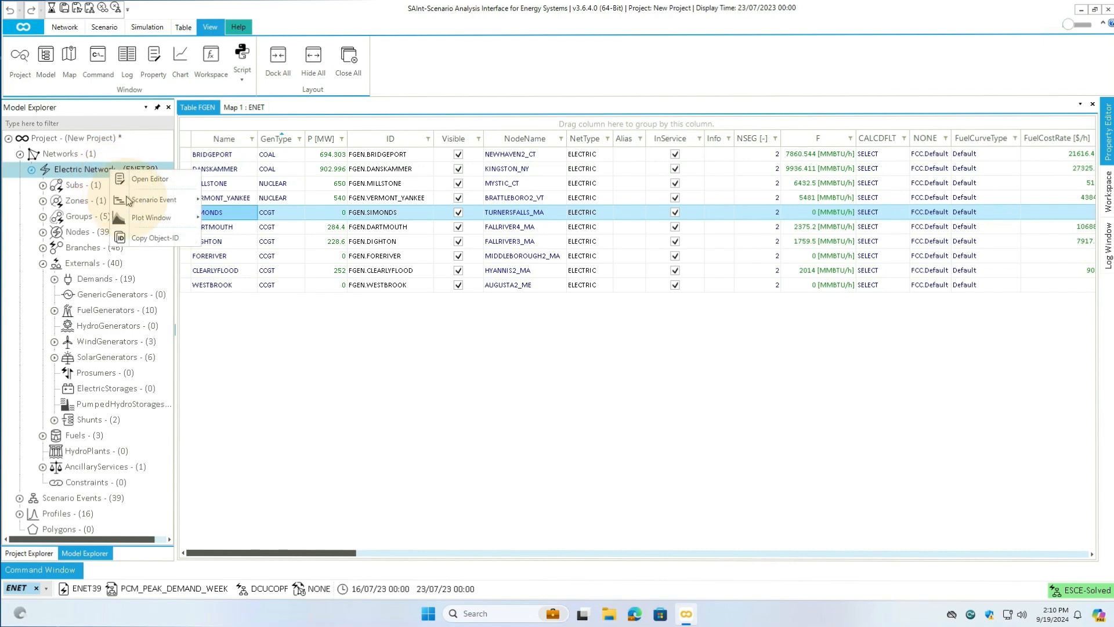
pyautogui.moveTo(139, 219)
pyautogui.click(233, 218)
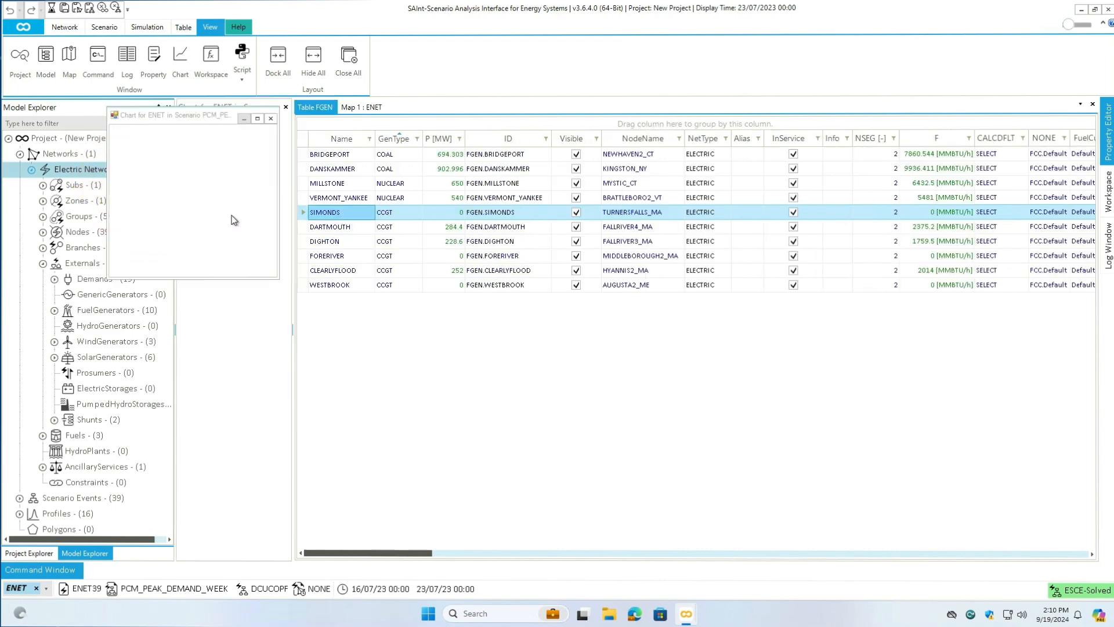
pyautogui.moveTo(131, 40); pyautogui.dragTo(652, 327)
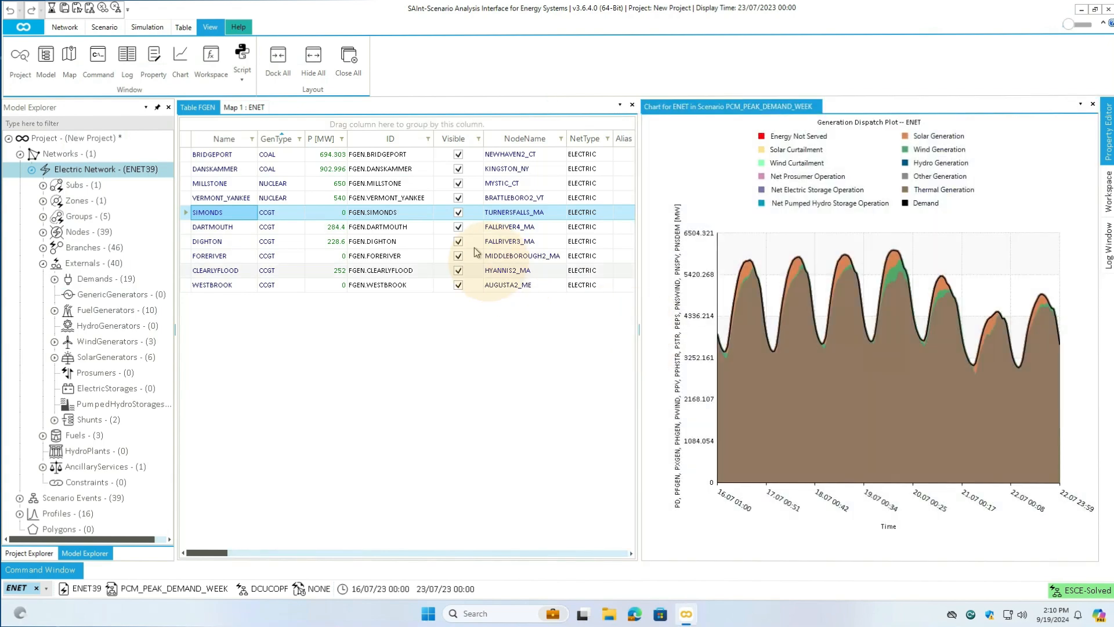
# - Move the displayed simulation time backward hour by hour to 22/07/2023 19:00
pyautogui.click(149, 29)
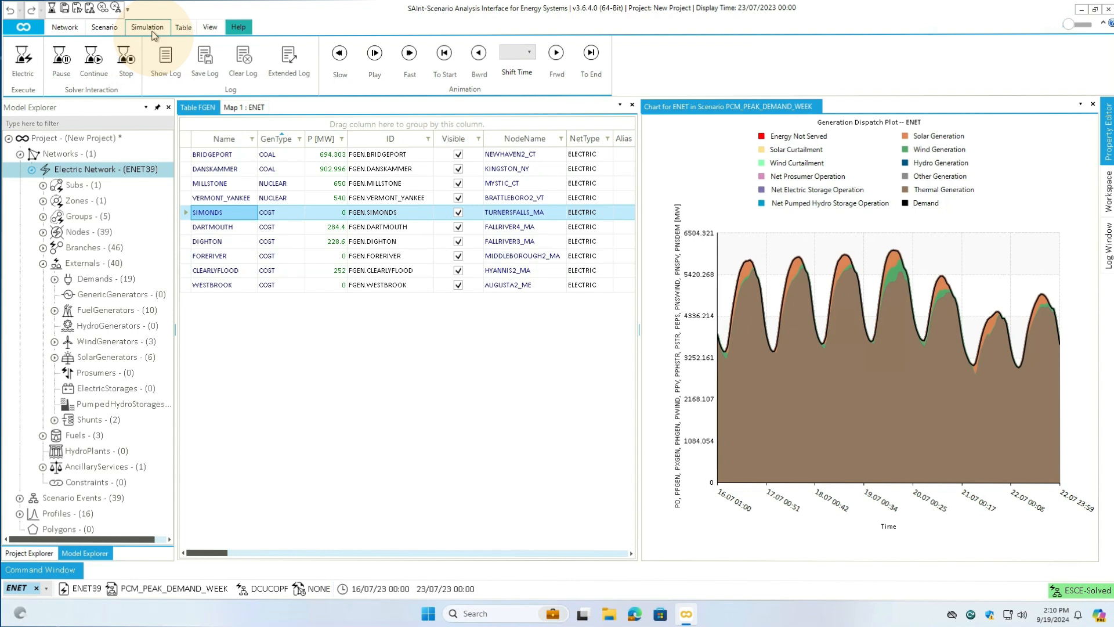
pyautogui.click(479, 55)
pyautogui.click(478, 58)
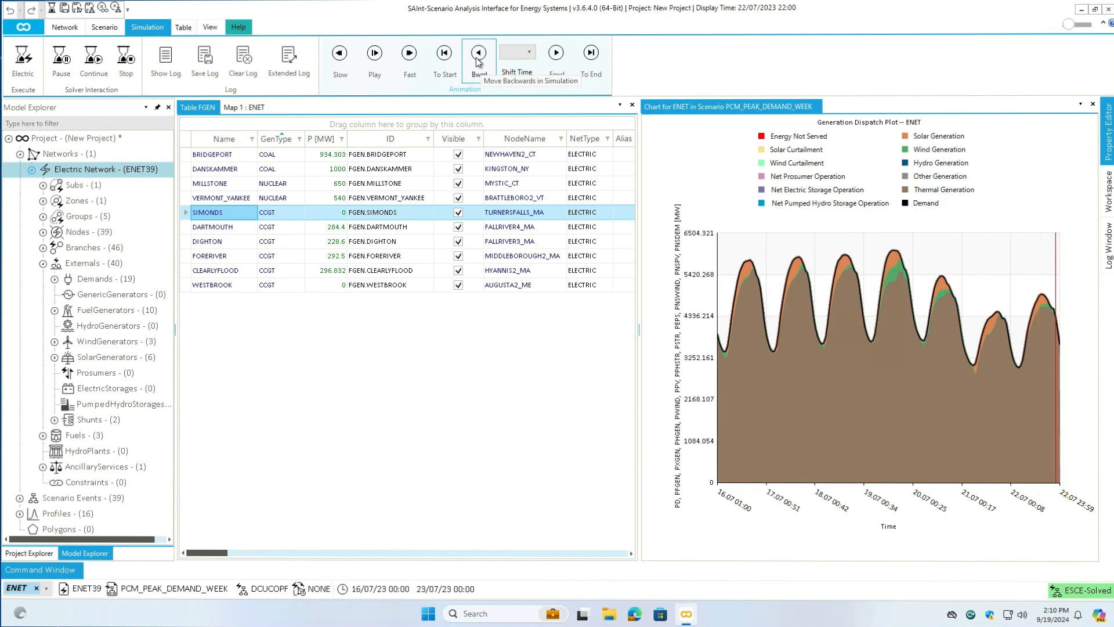
pyautogui.click(478, 62)
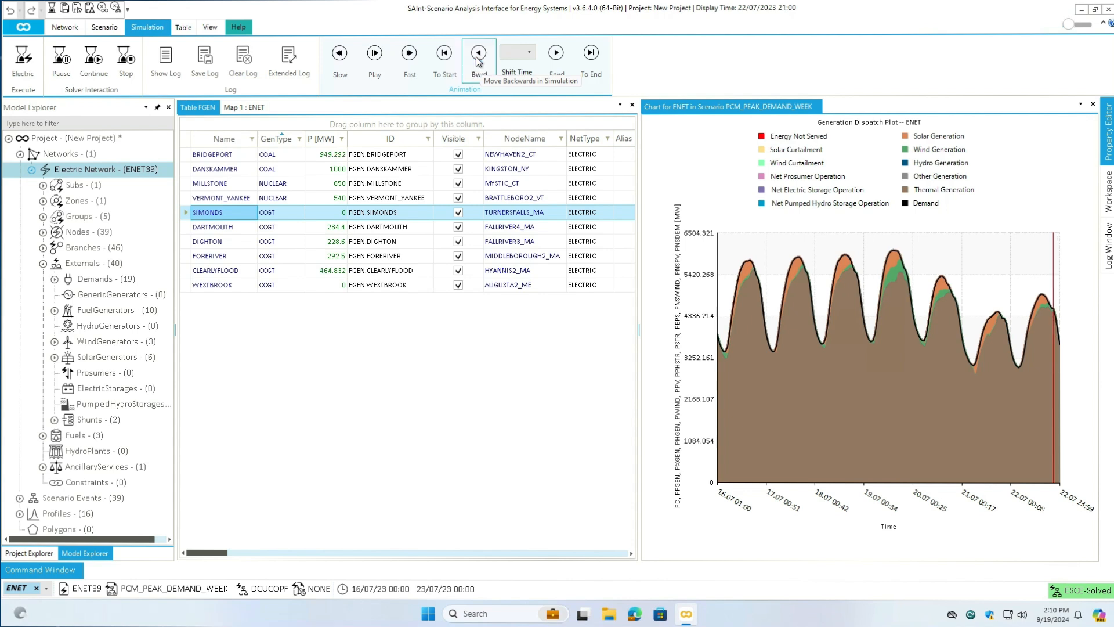
pyautogui.click(478, 61)
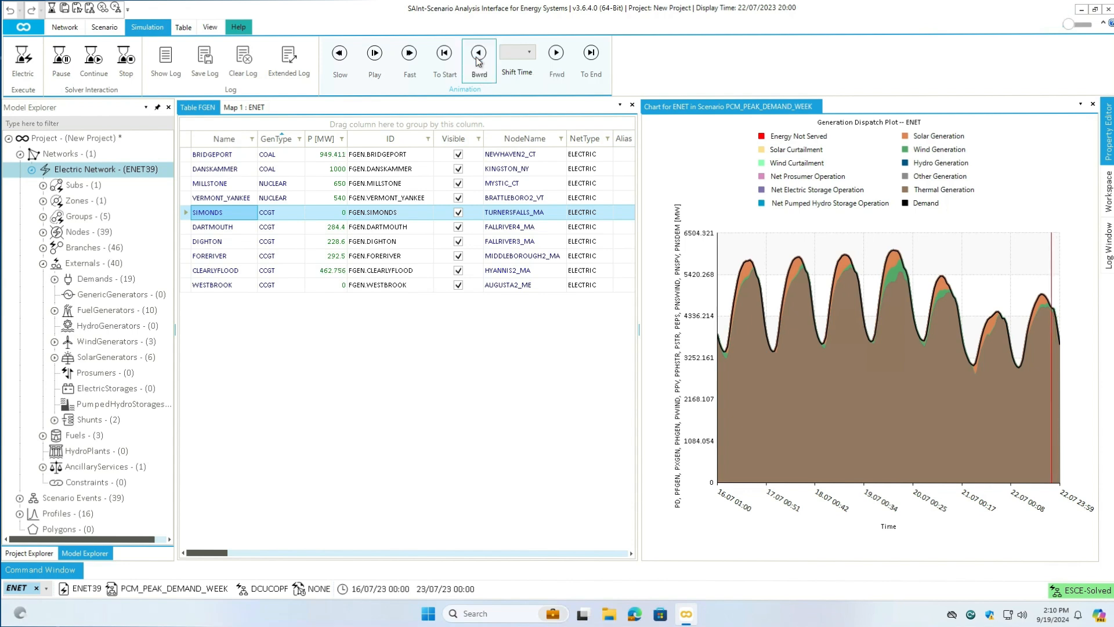
pyautogui.click(478, 61)
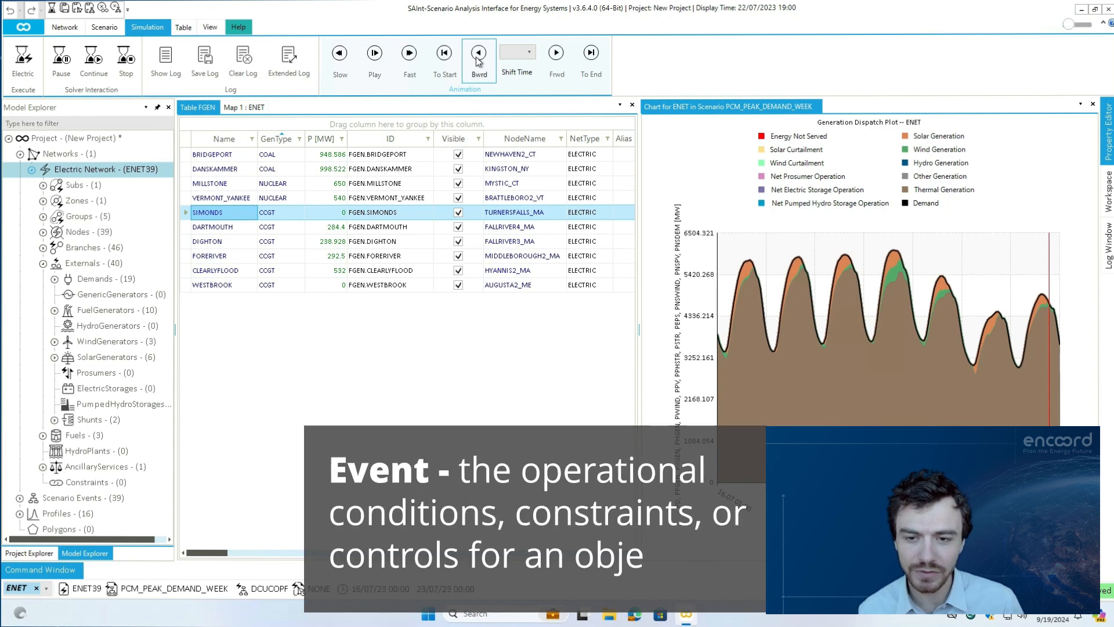
# - Add a scenario event that turns off (OFF) the BRIDGEPORT fuel generator
pyautogui.rightClick(244, 160)
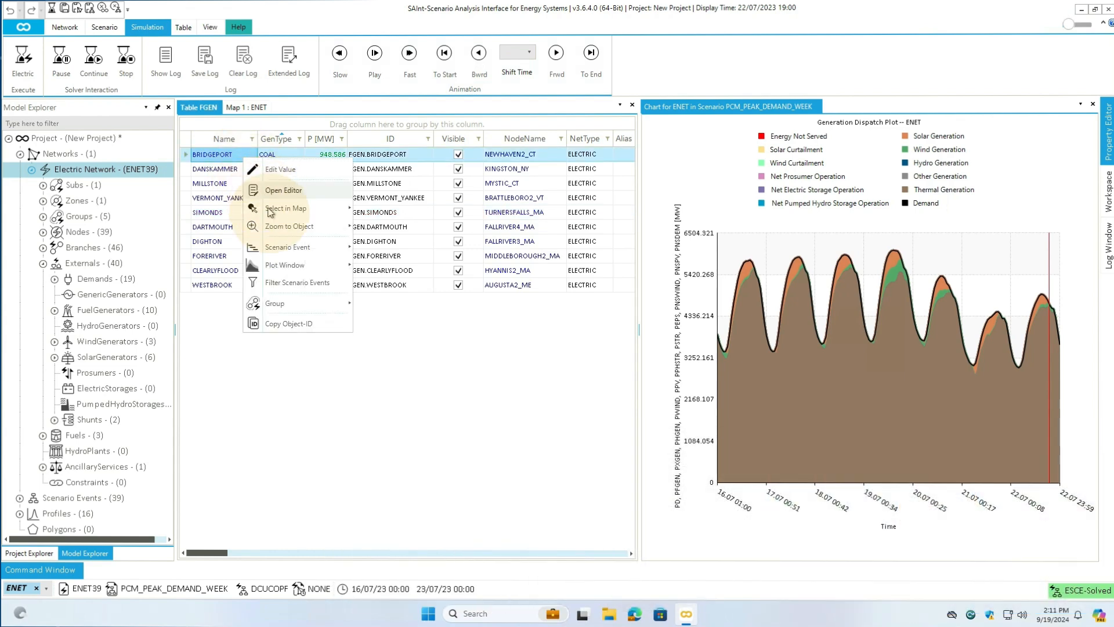
pyautogui.moveTo(284, 246)
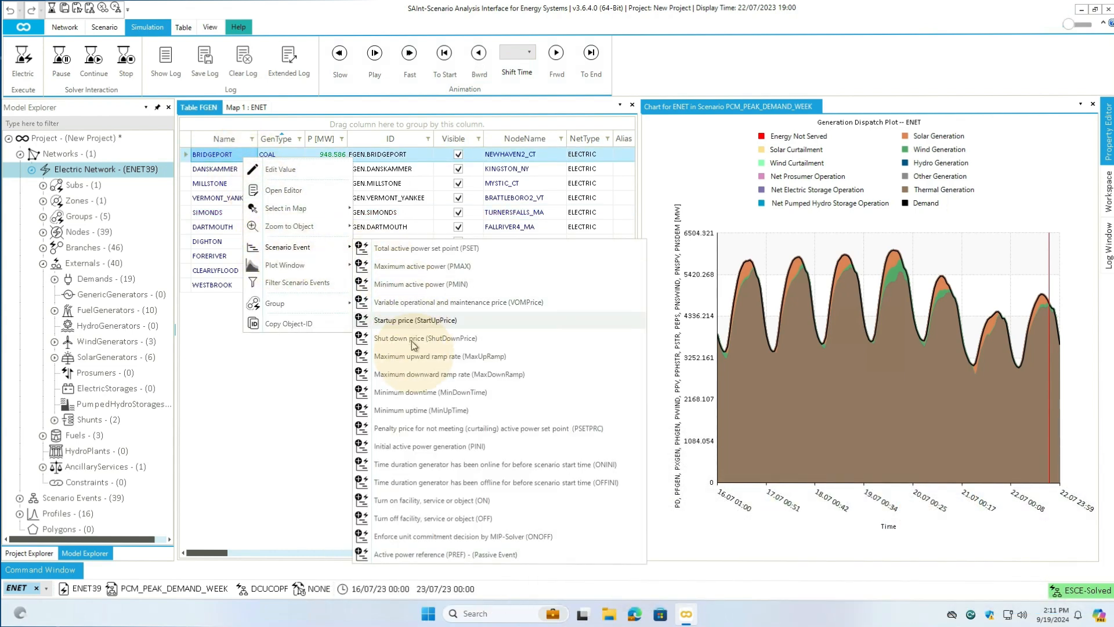
pyautogui.click(409, 519)
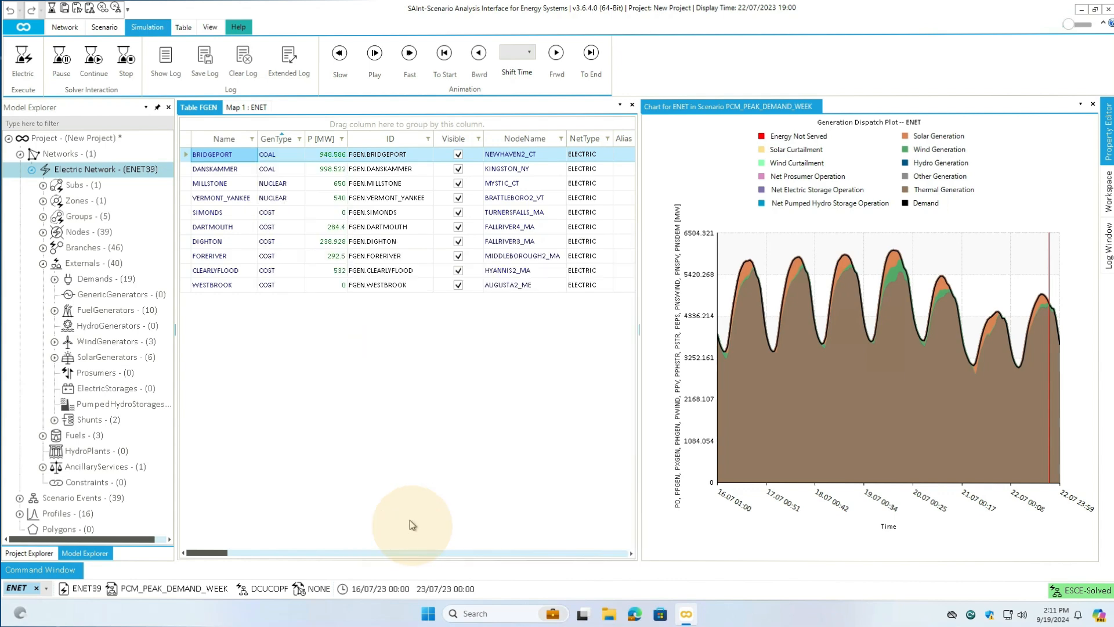
# - Set the BRIDGEPORT OFF event's start time to 19/07/2023 00:00 and close the event editor
pyautogui.scroll(-3, 209, 266)
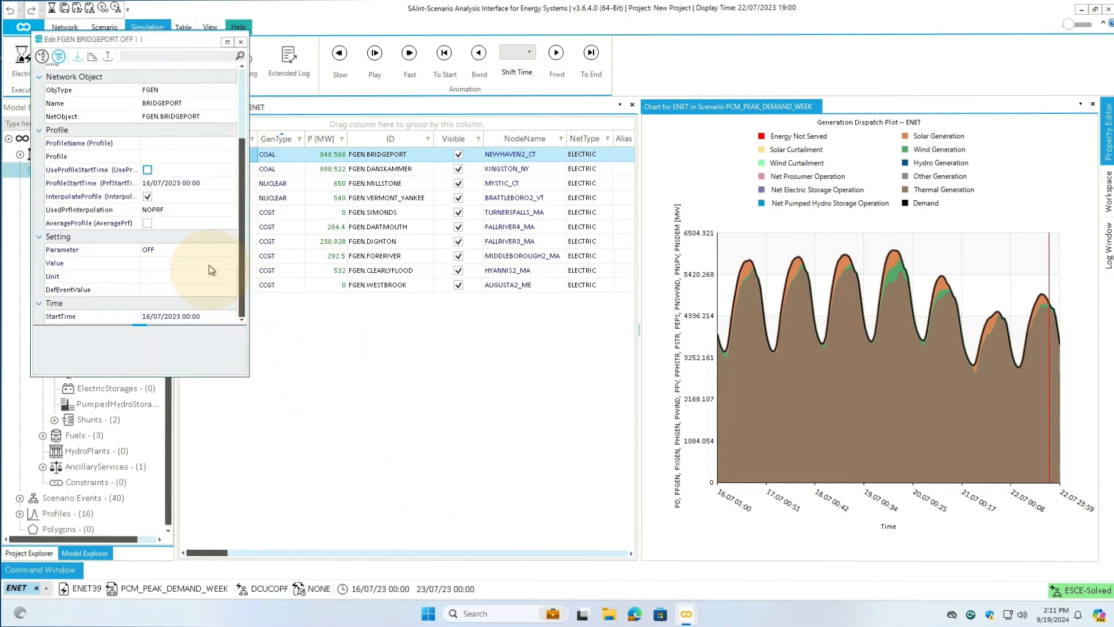
pyautogui.click(146, 316)
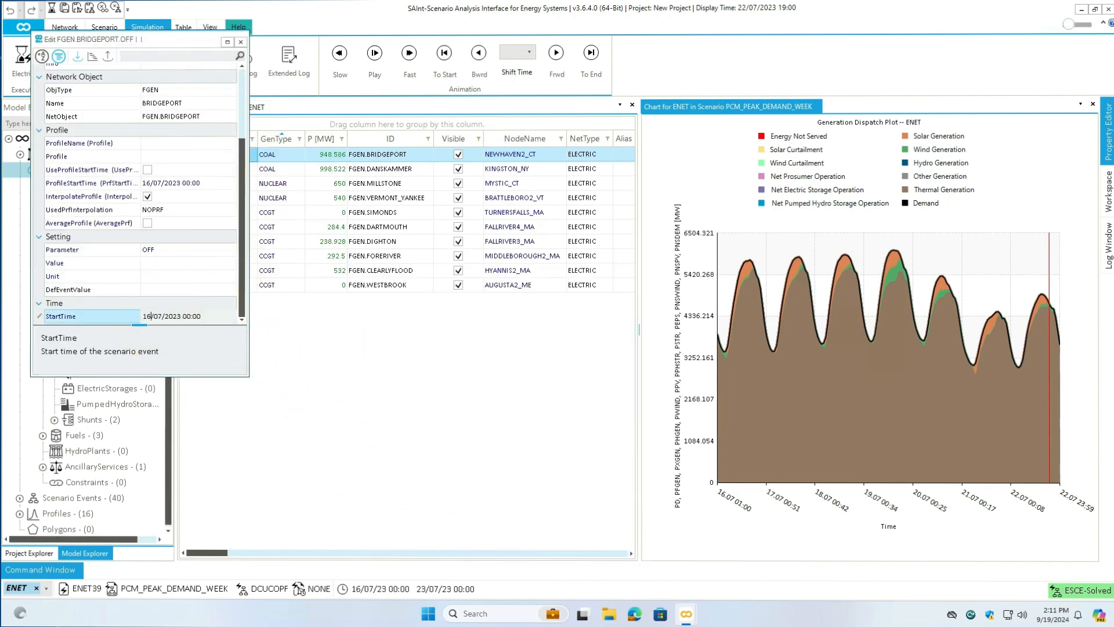
pyautogui.press('BackSpace')
pyautogui.write('9')
pyautogui.press('Return')
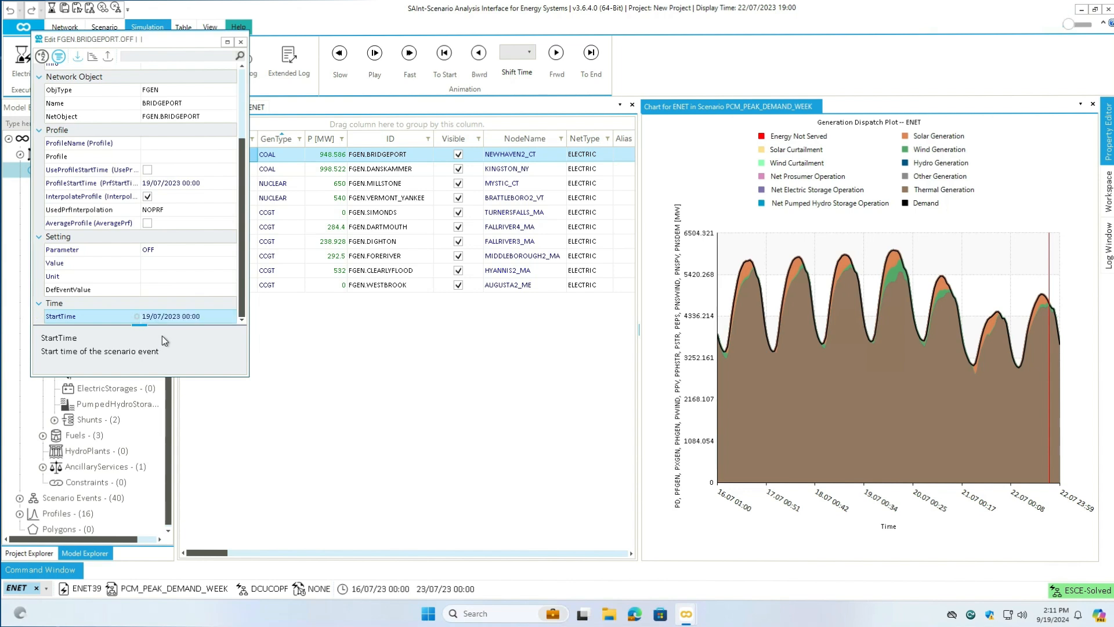
pyautogui.click(240, 41)
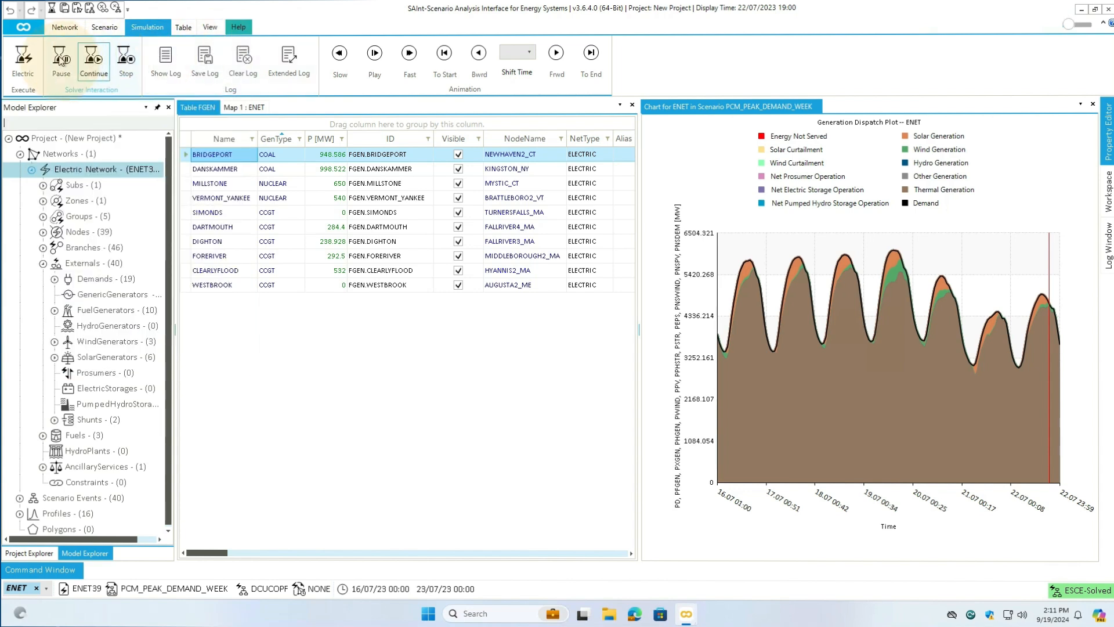
# - Execute the electric simulation of PCM_PEAK_DEMAND_WEEK again, replacing the existing solution file
pyautogui.click(25, 58)
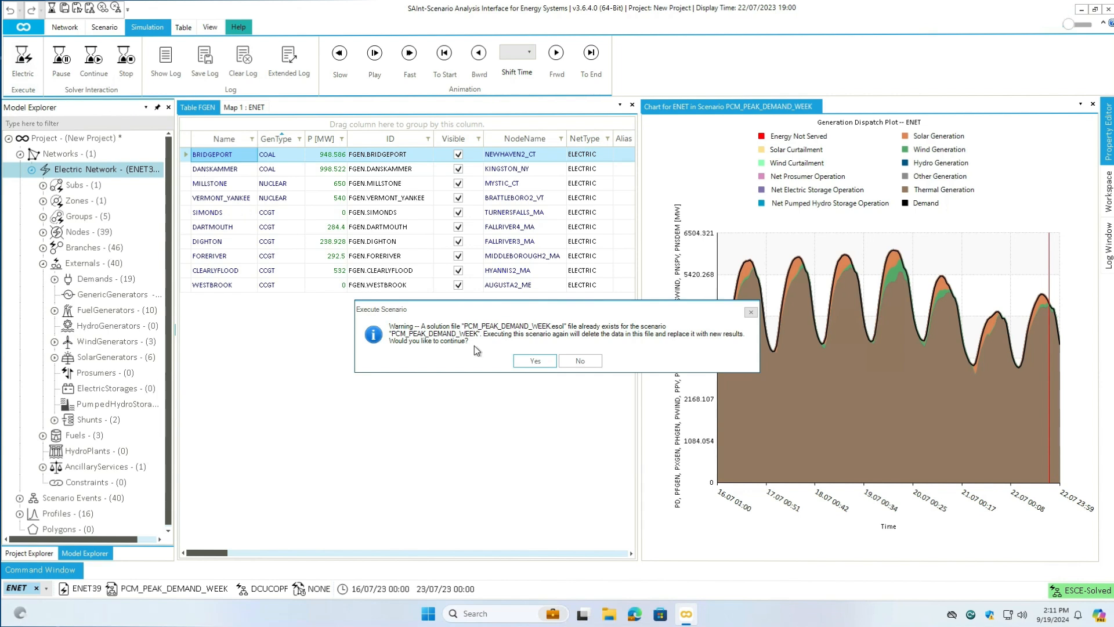
pyautogui.click(534, 361)
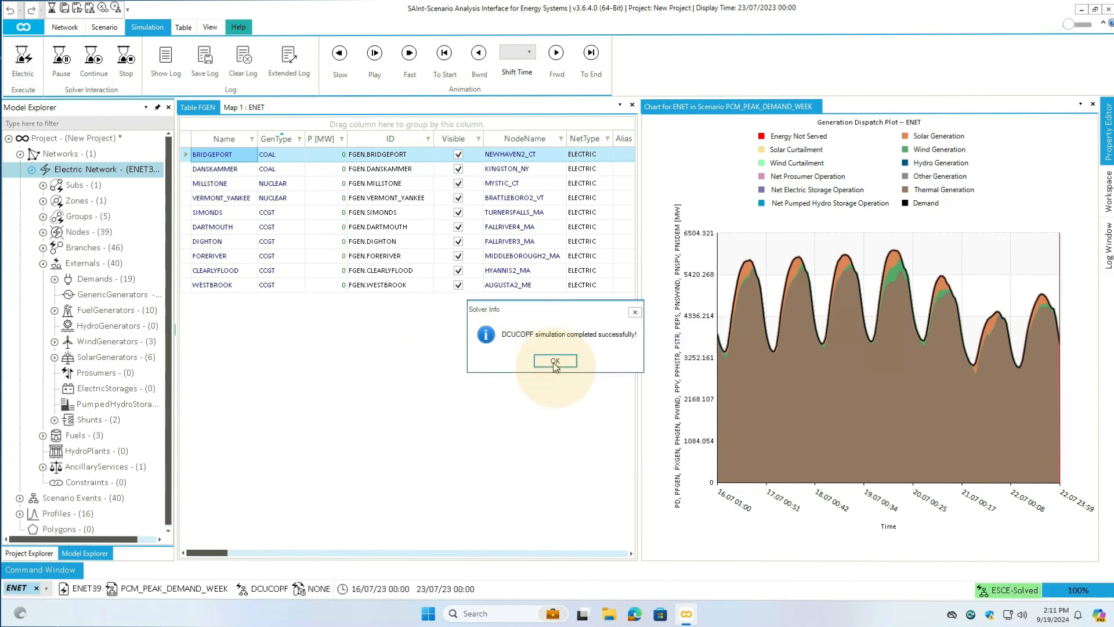
pyautogui.click(552, 362)
# - Check the total production cost of the new run in the simulation log
pyautogui.click(1108, 244)
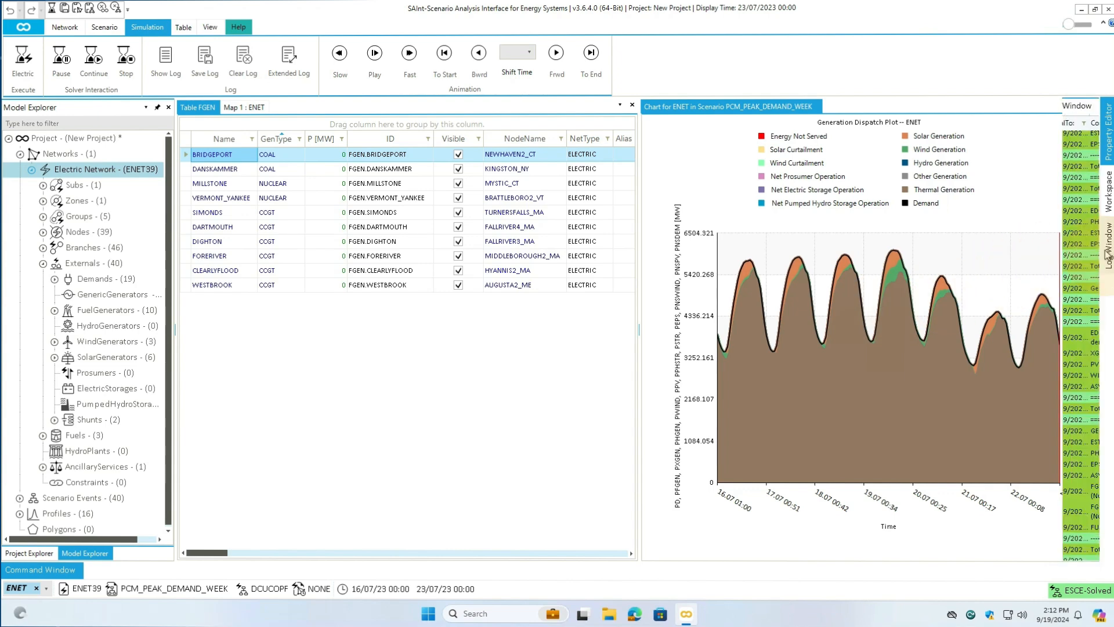
pyautogui.scroll(-2, 1029, 288)
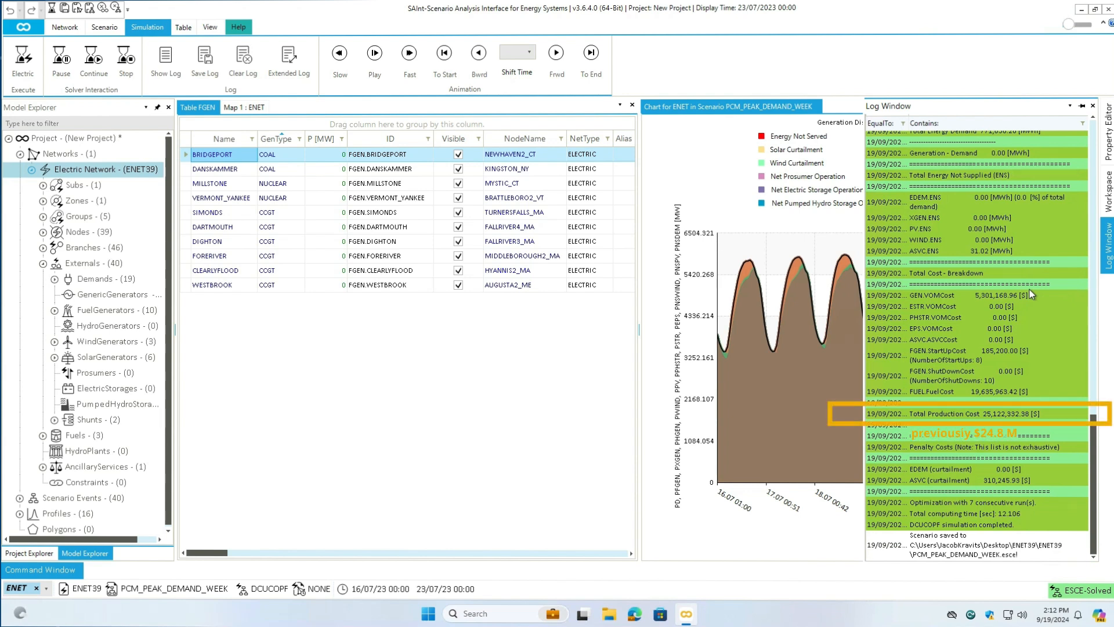
pyautogui.click(424, 421)
# - Execute the results_pcm_peak_demand_week.ipy script and dock its generation fleet dispatch chart with the existing dispatch plot
pyautogui.click(29, 553)
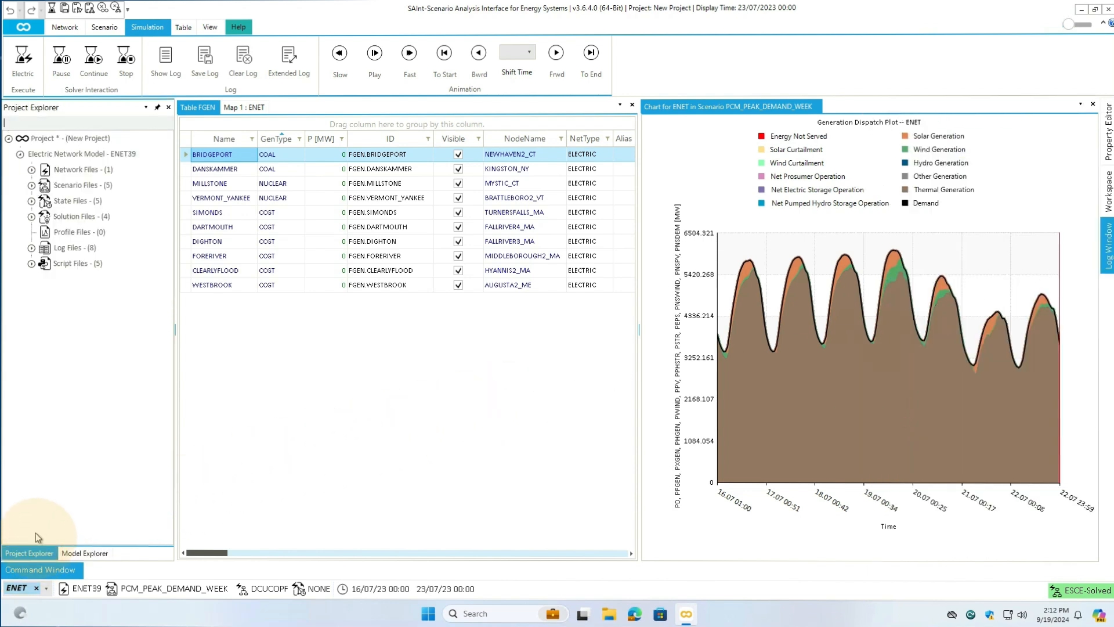
pyautogui.click(32, 264)
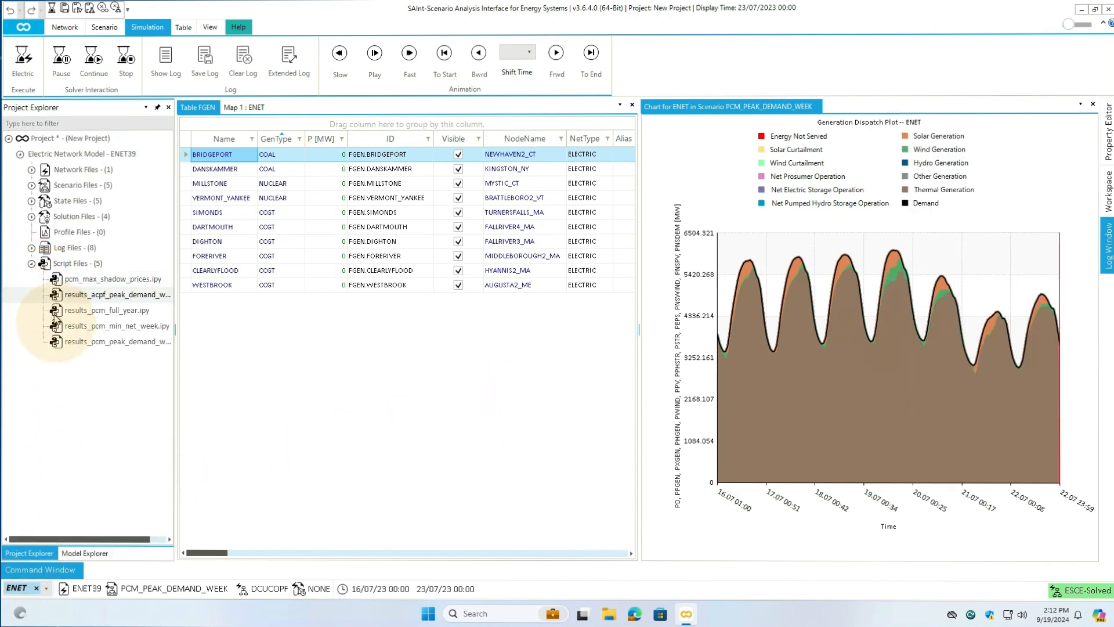
pyautogui.rightClick(71, 345)
pyautogui.click(94, 368)
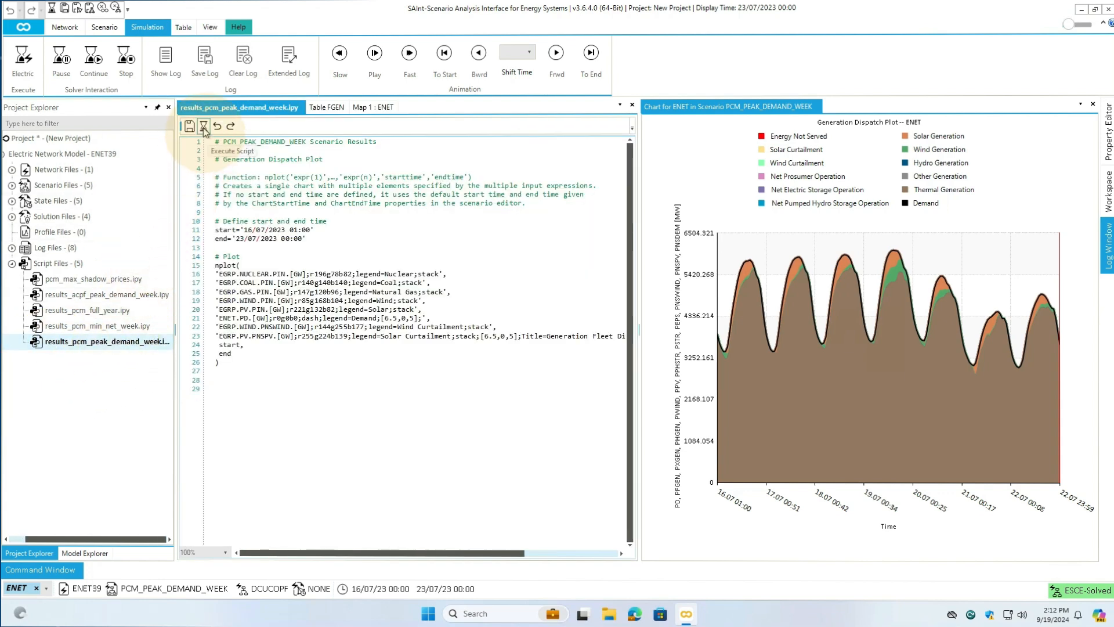
pyautogui.click(203, 126)
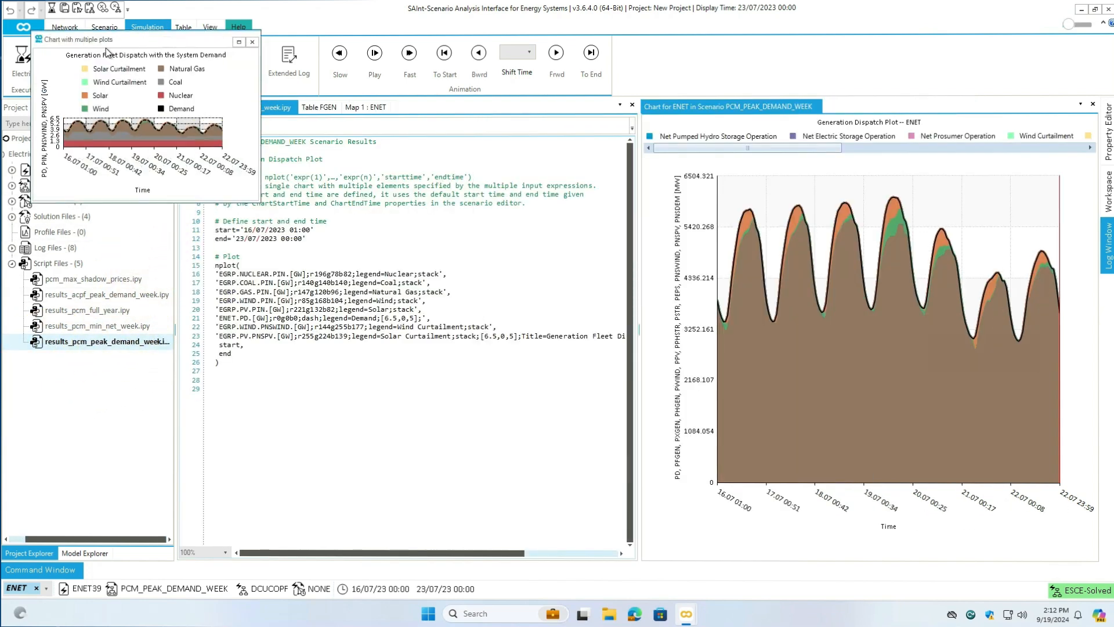
pyautogui.moveTo(106, 47); pyautogui.dragTo(863, 329)
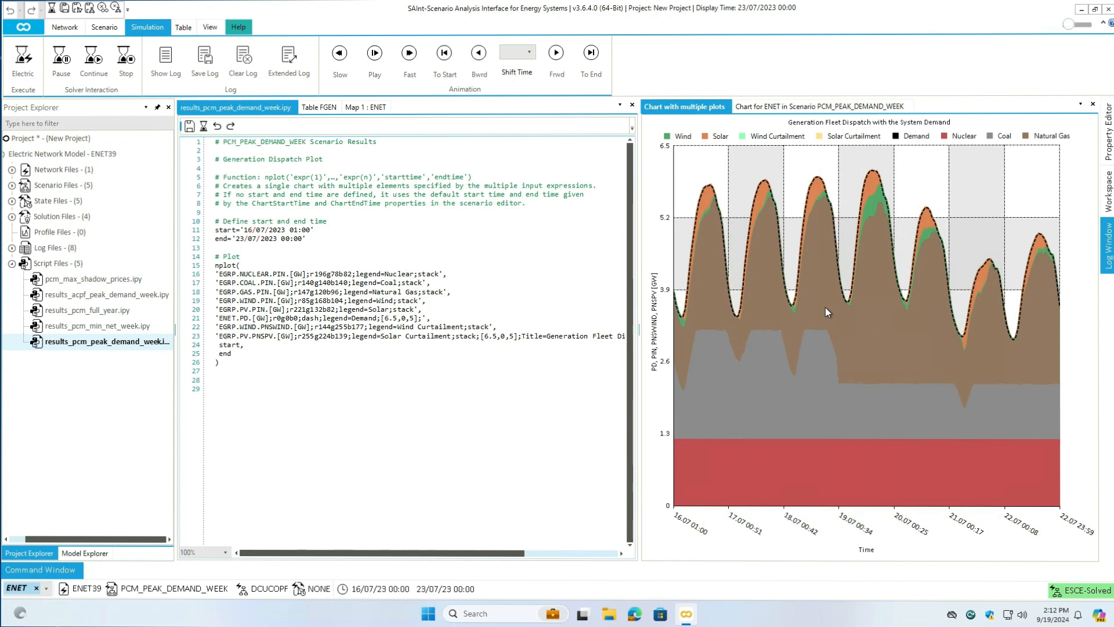
# - Show the ENET map and start the animation of the simulation results
pyautogui.click(370, 108)
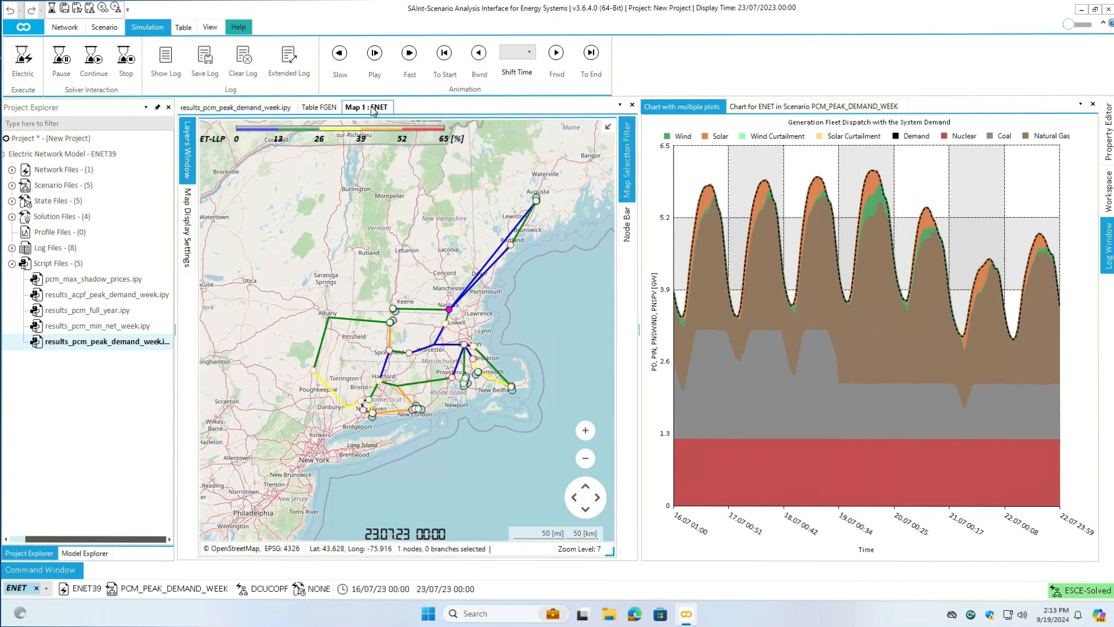
pyautogui.click(377, 65)
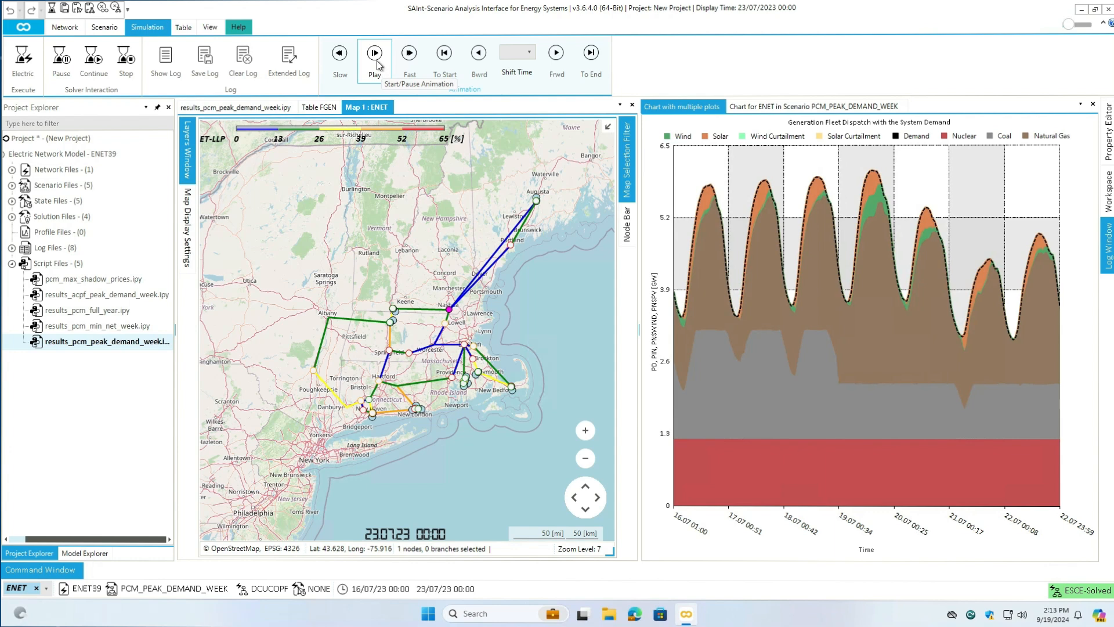